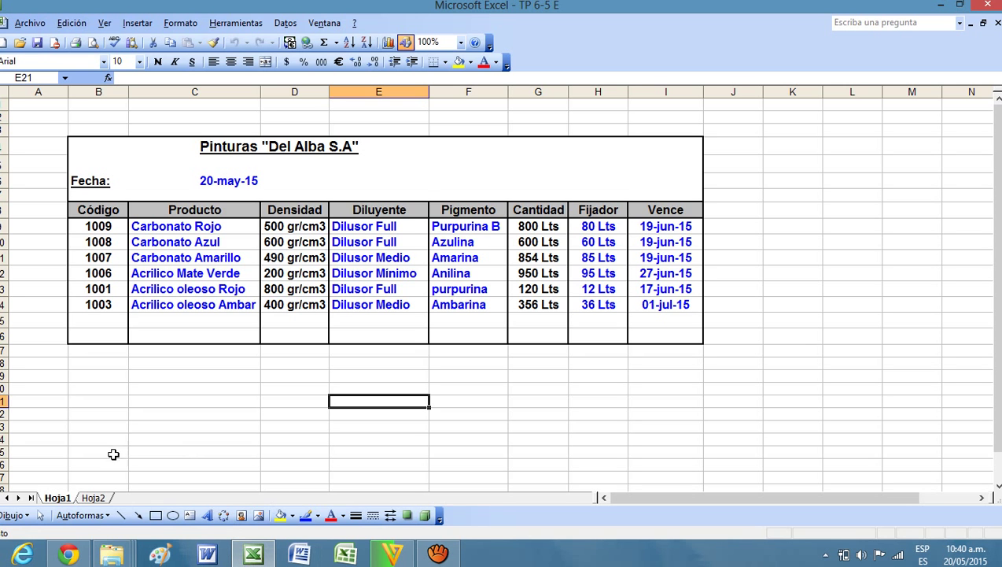
On sheet Hoja2, examine the product database and the underlying values stored in the Estabilidad column
left_click(94, 498)
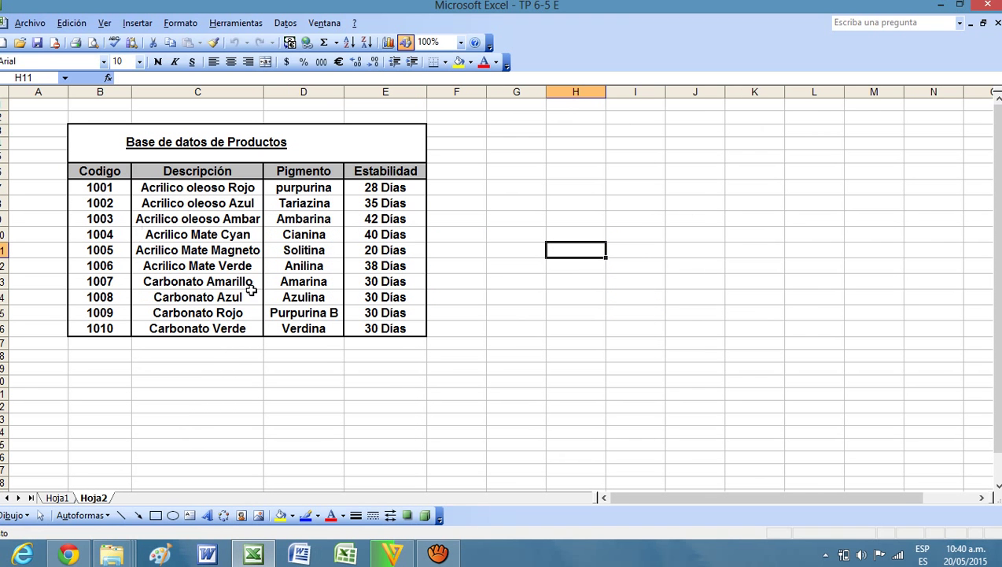
left_click_drag(142, 224, 240, 233)
left_click(303, 441)
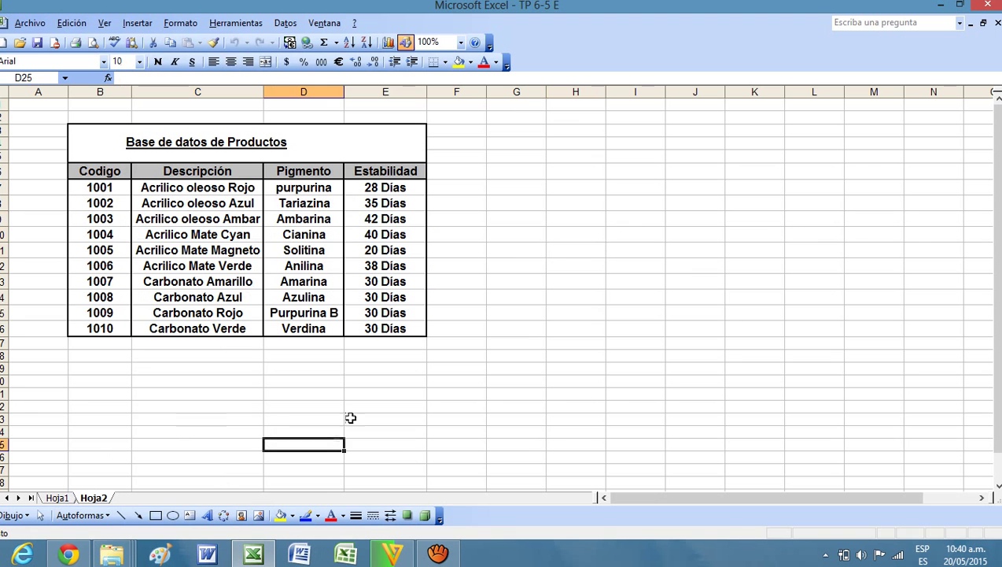
left_click(389, 218)
left_click(390, 187)
left_click(385, 220)
left_click(386, 235)
left_click(386, 266)
left_click(386, 296)
left_click(384, 328)
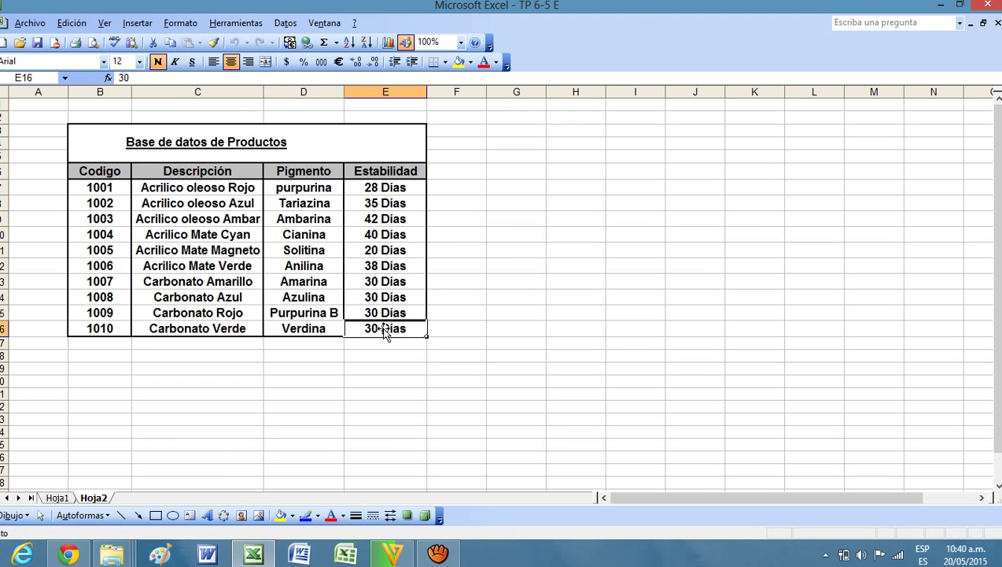
left_click(385, 312)
left_click(385, 296)
left_click(388, 250)
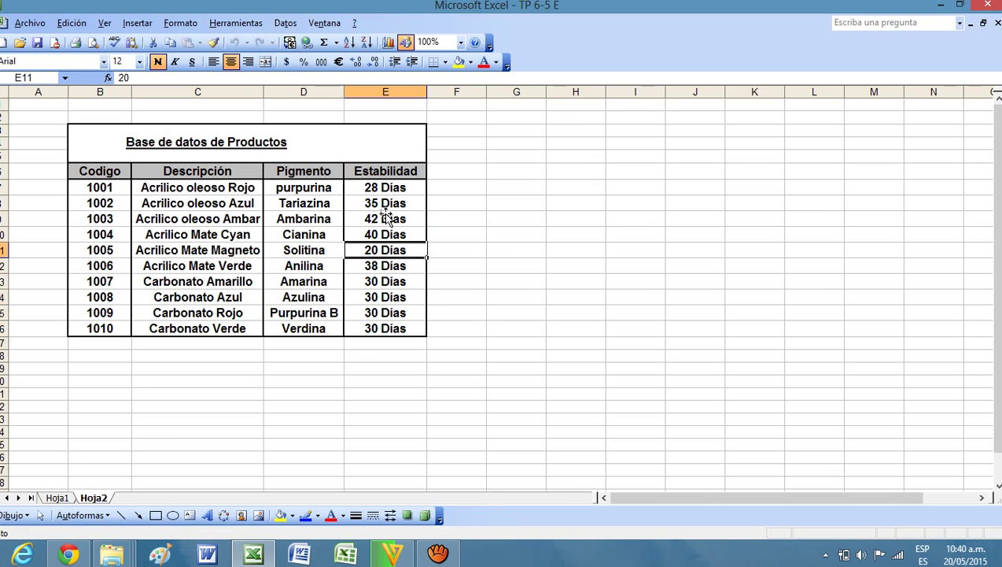
left_click(382, 203)
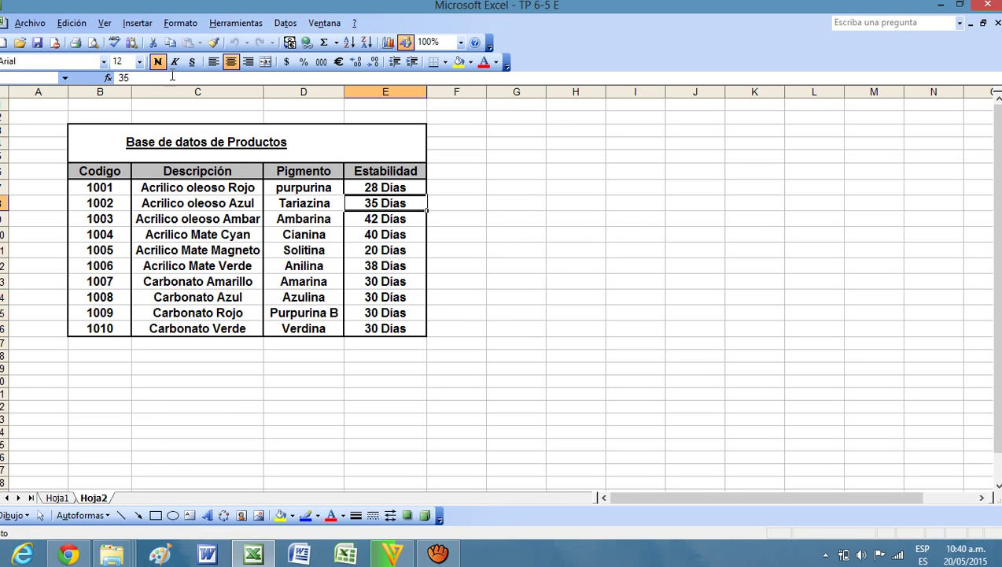
left_click(369, 250)
left_click(380, 293)
left_click(381, 312)
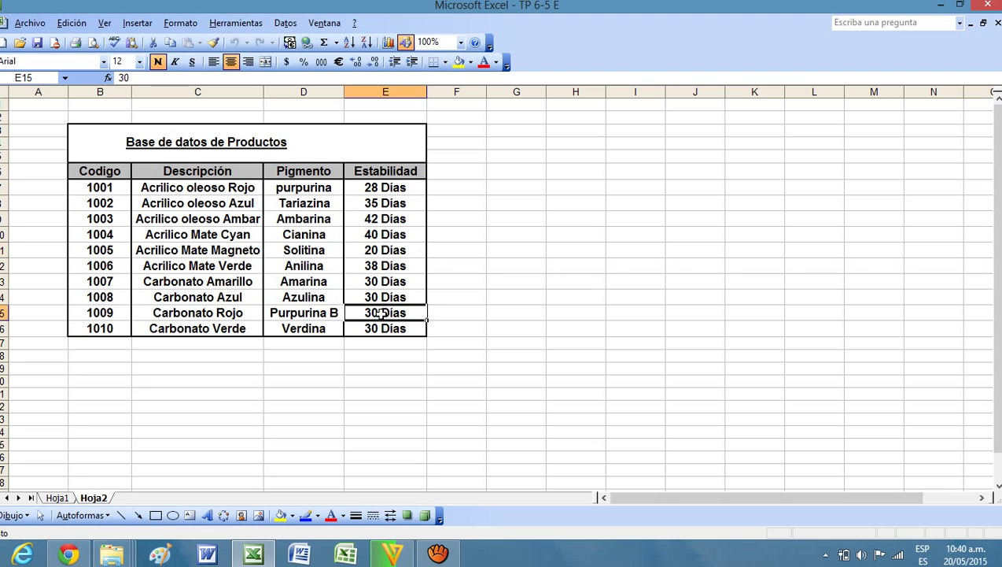
left_click(377, 282)
left_click(372, 250)
left_click(380, 219)
left_click(386, 189)
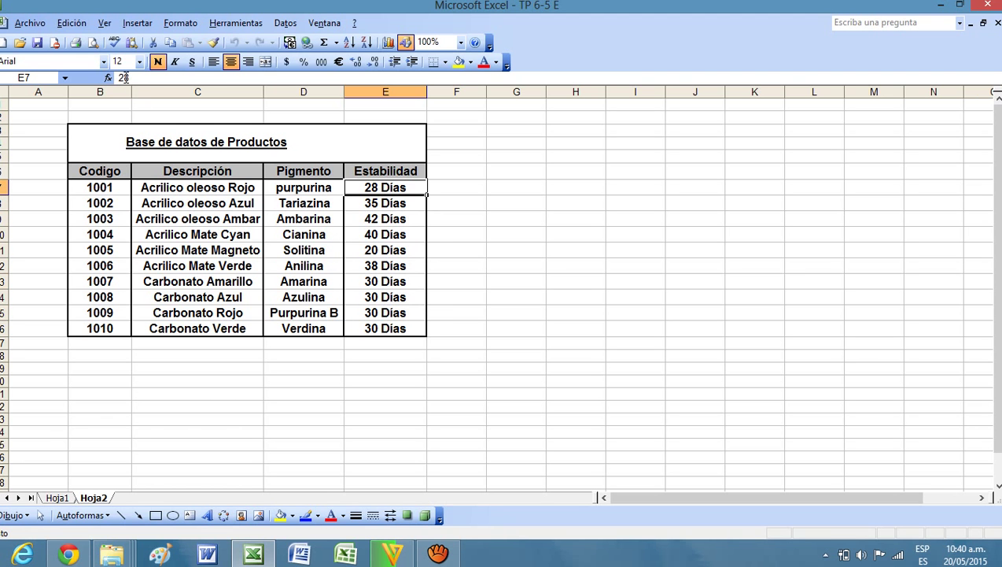
left_click(402, 241)
Inspect the custom number format applied to the Estabilidad cells E7:E16, leaving it as is
left_click_drag(386, 189, 386, 328)
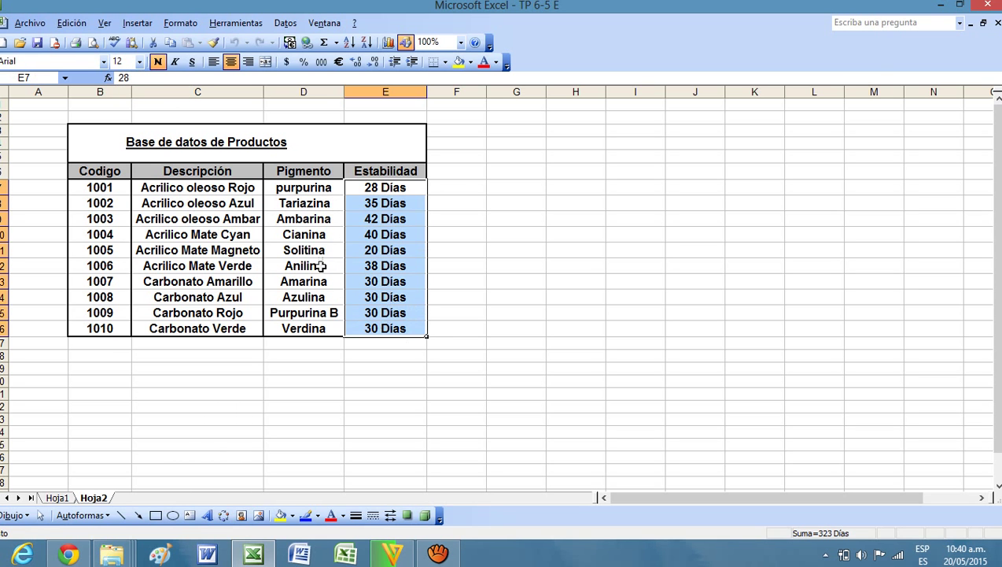
right_click(390, 228)
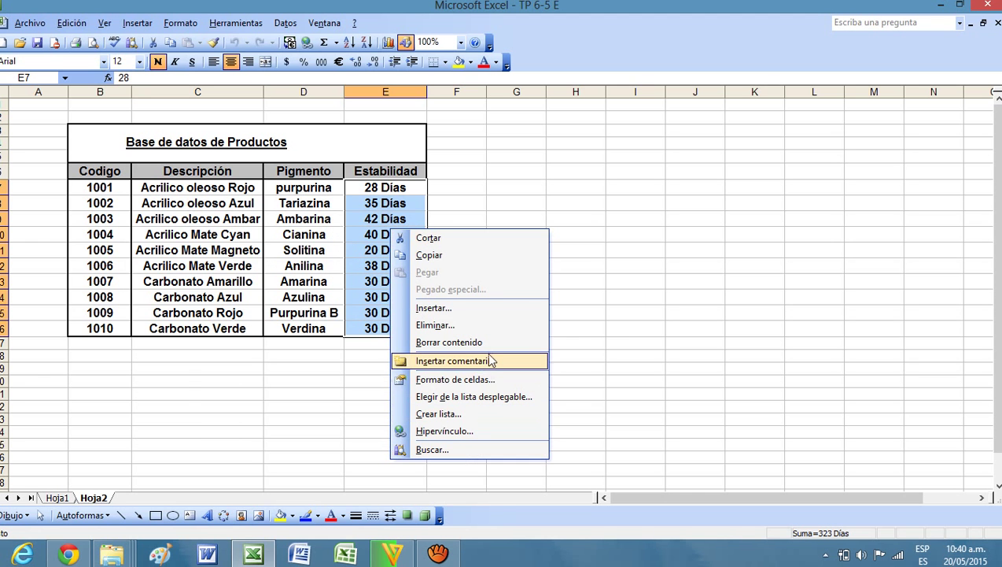
left_click(480, 381)
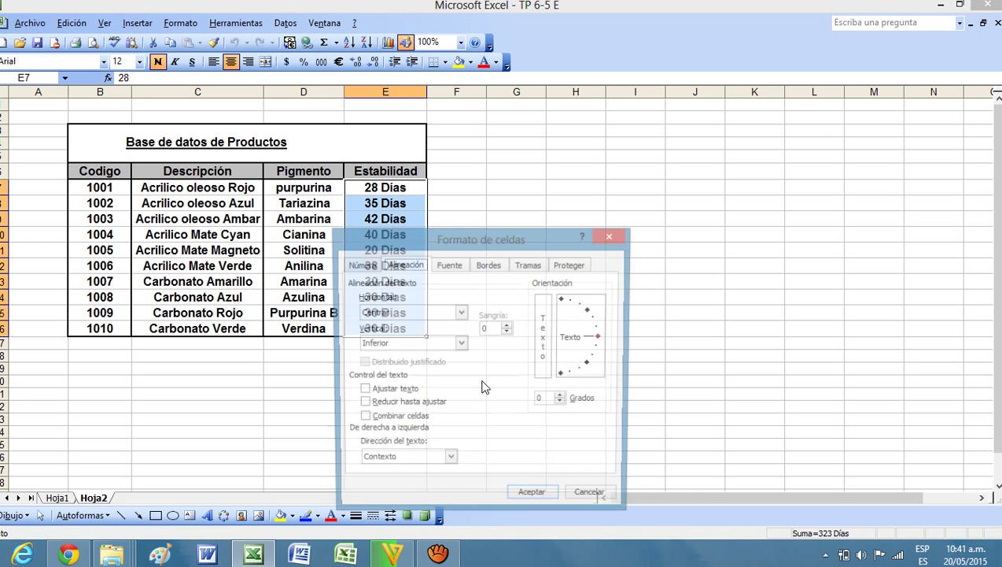
left_click(372, 266)
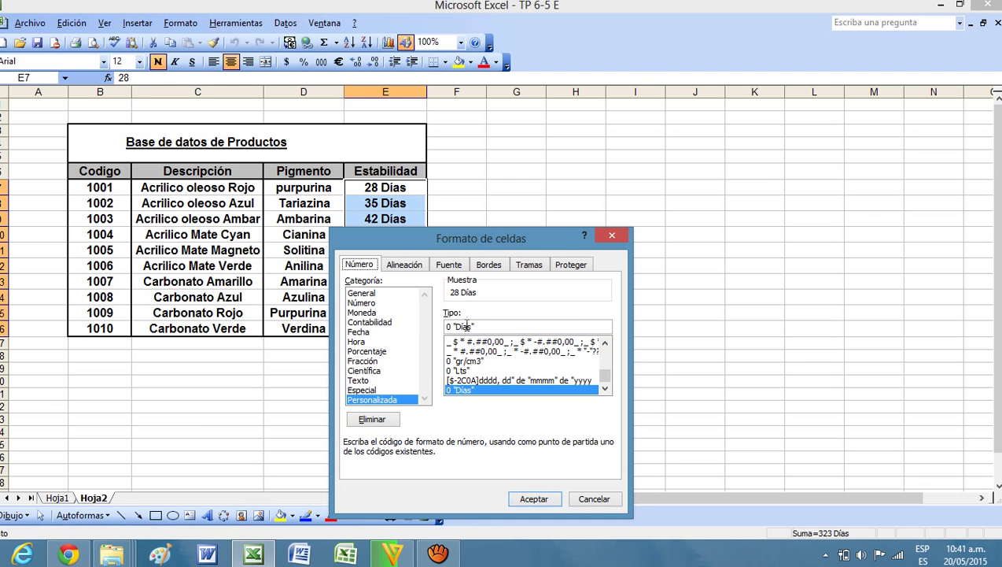
left_click(595, 500)
left_click(555, 325)
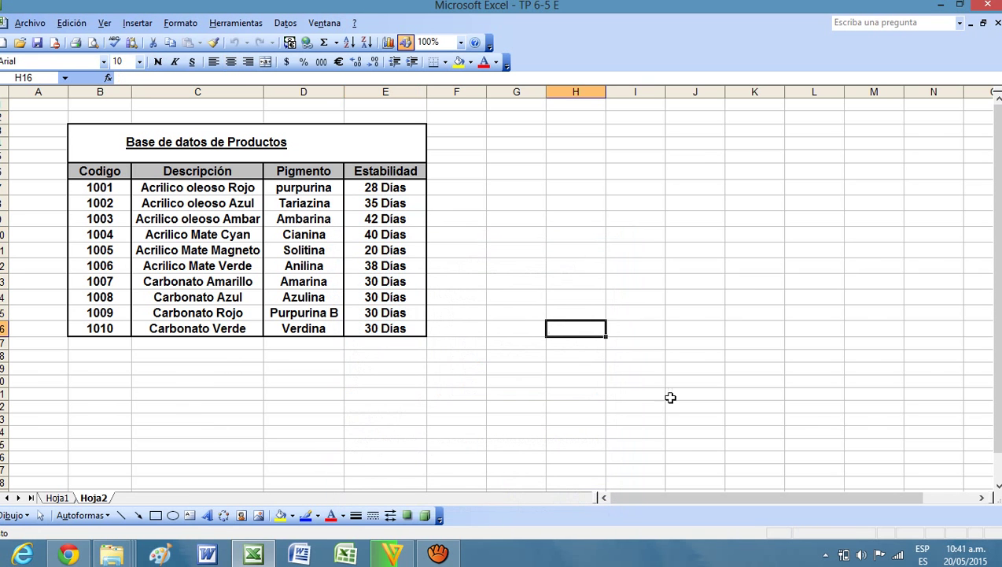
Examine the Producto lookup formula in C9 of Hoja1 and compare it with the referenced database range and column on Hoja2
left_click(56, 498)
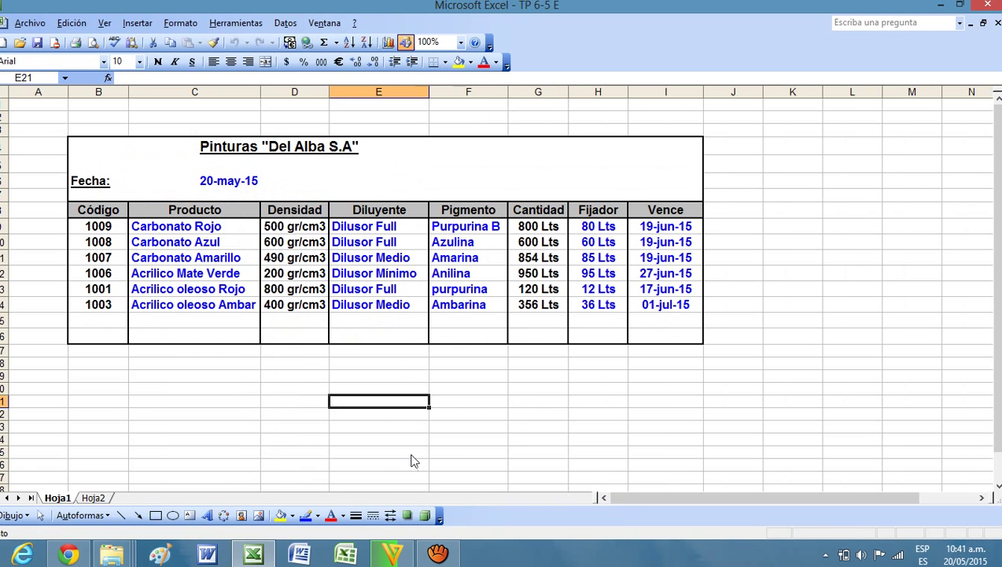
left_click(449, 452)
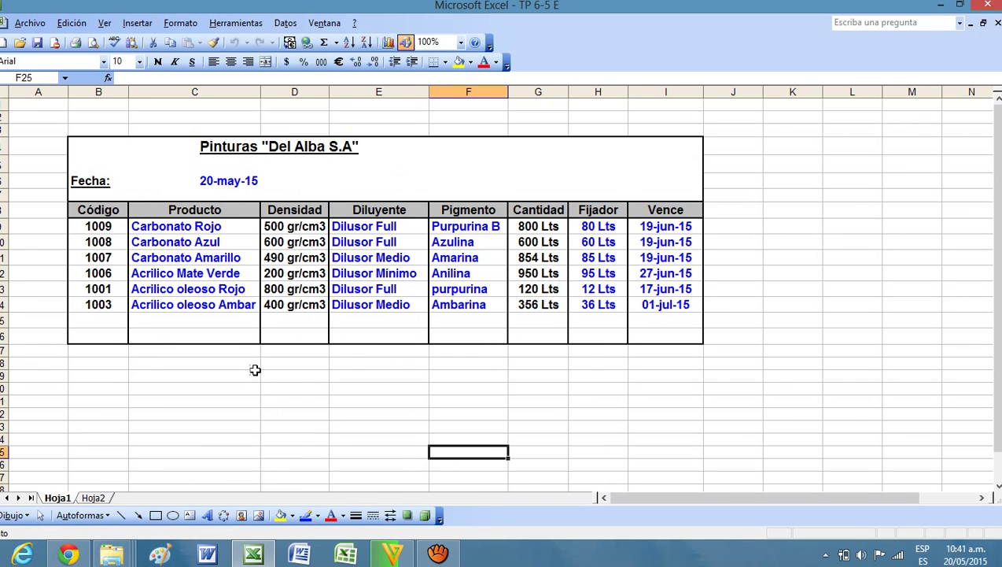
left_click(222, 255)
left_click(215, 229)
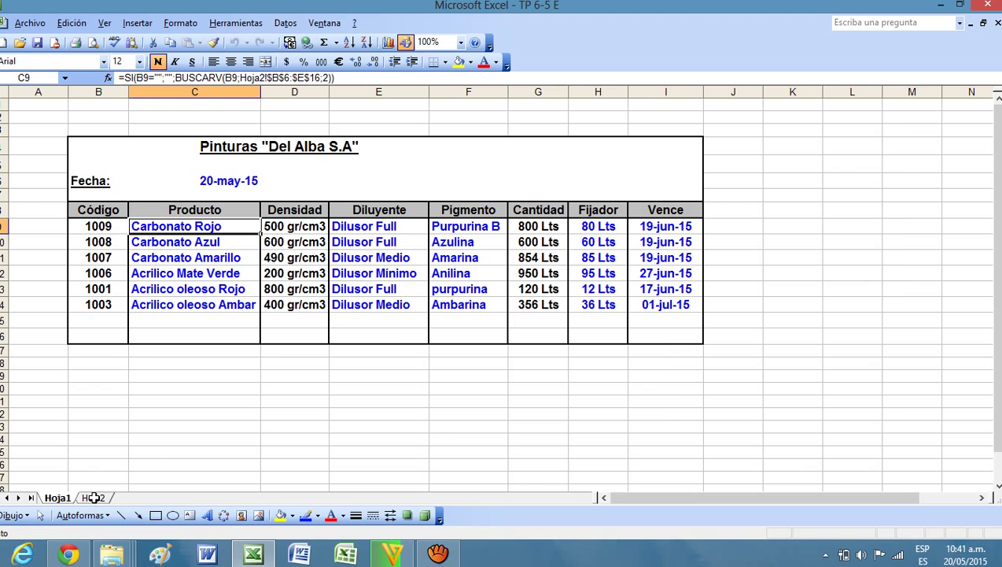
left_click(93, 498)
left_click_drag(101, 173, 370, 318)
left_click(314, 405)
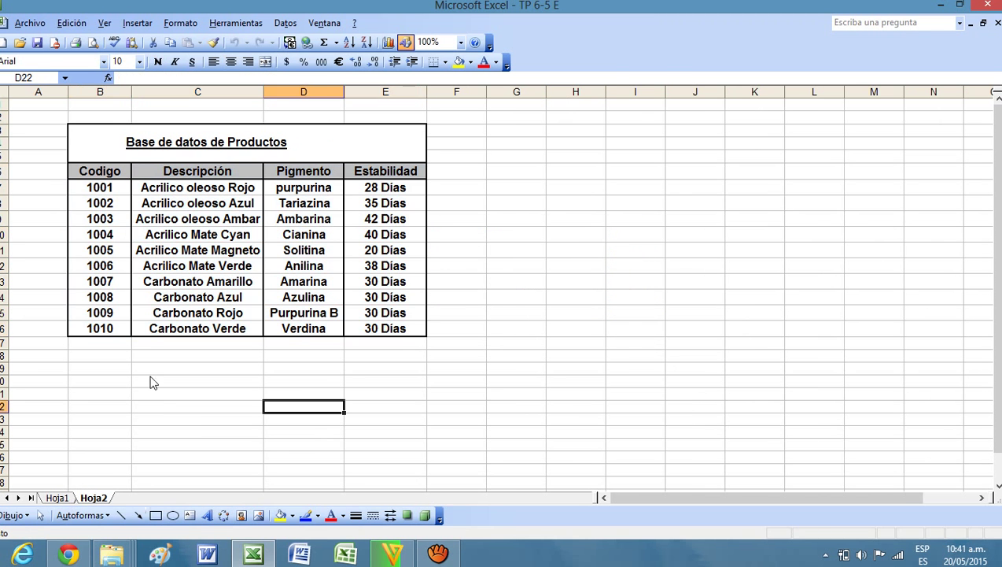
left_click(58, 498)
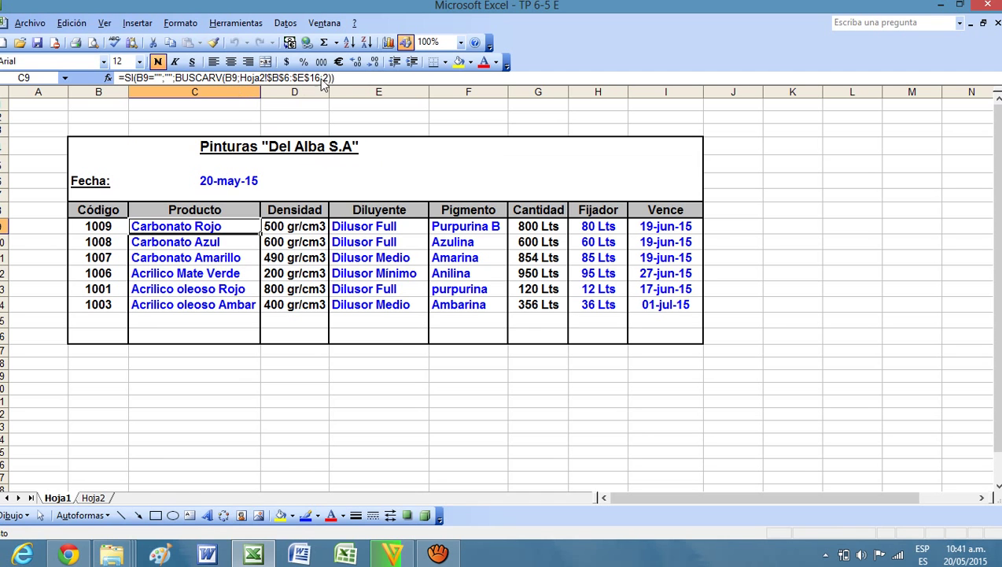
left_click(93, 496)
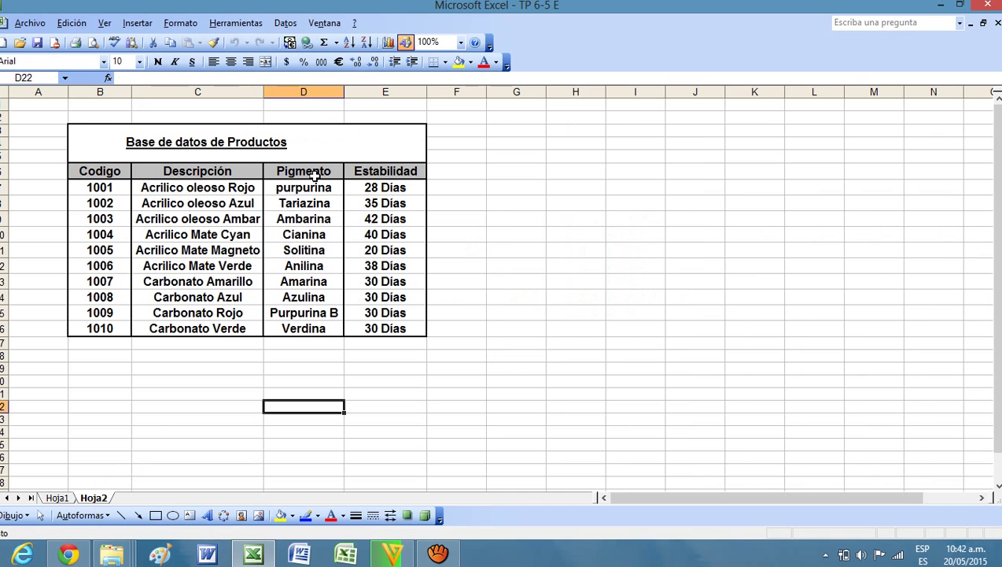
left_click(56, 497)
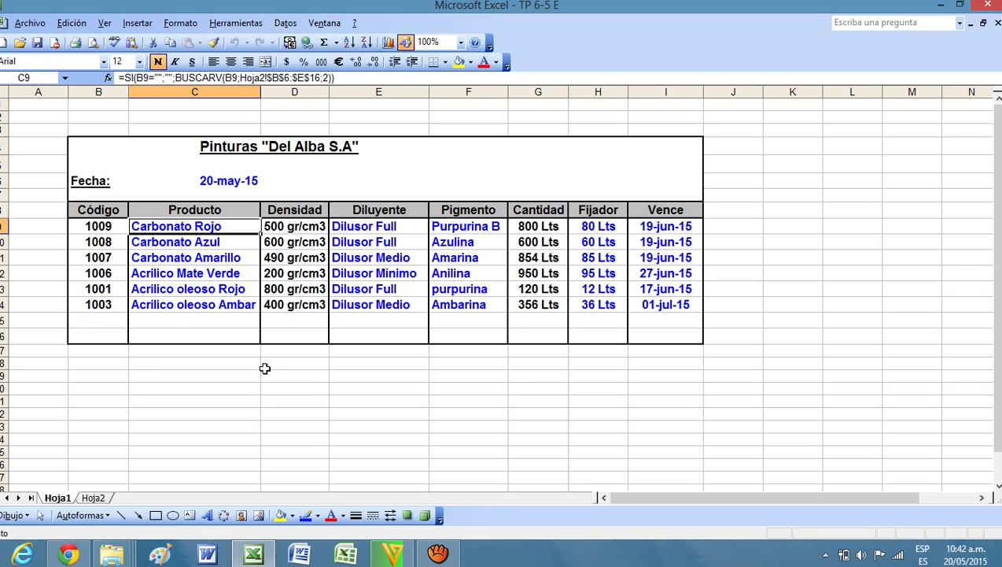
Test the product lookup on Hoja1 by entering code 1003 in cell B9, and undo the entry
left_click(217, 364)
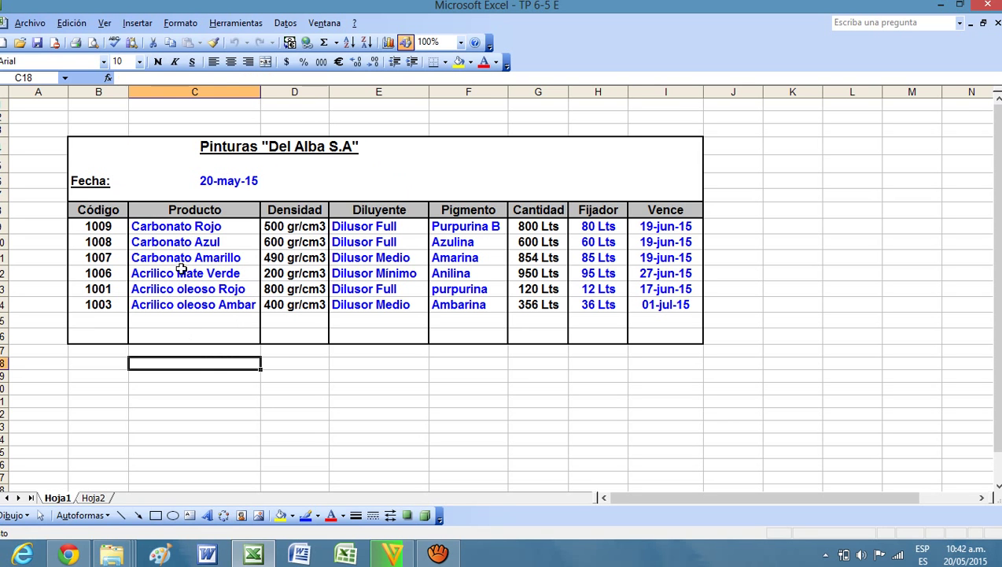
left_click(126, 230)
type("1")
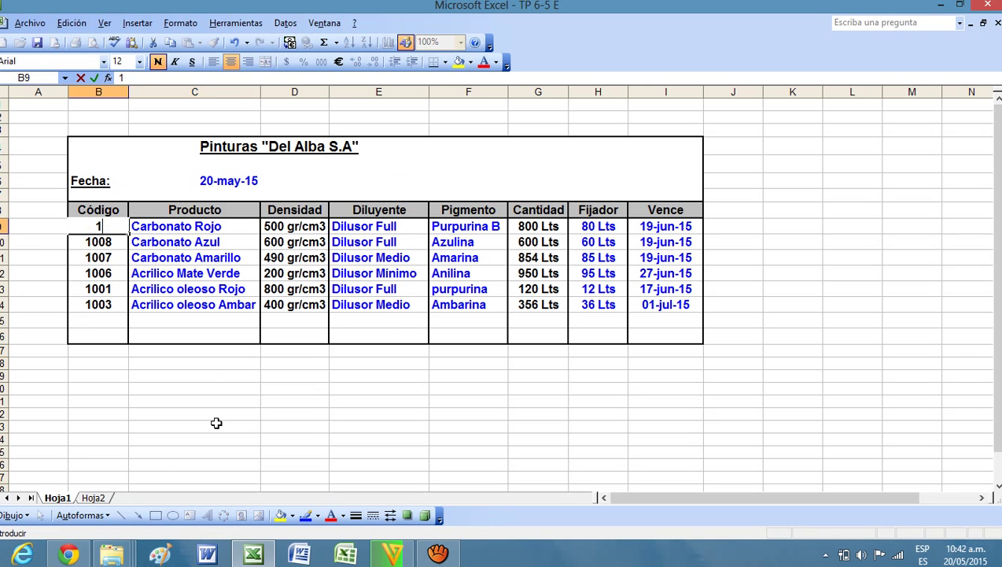
type("003")
key("Return")
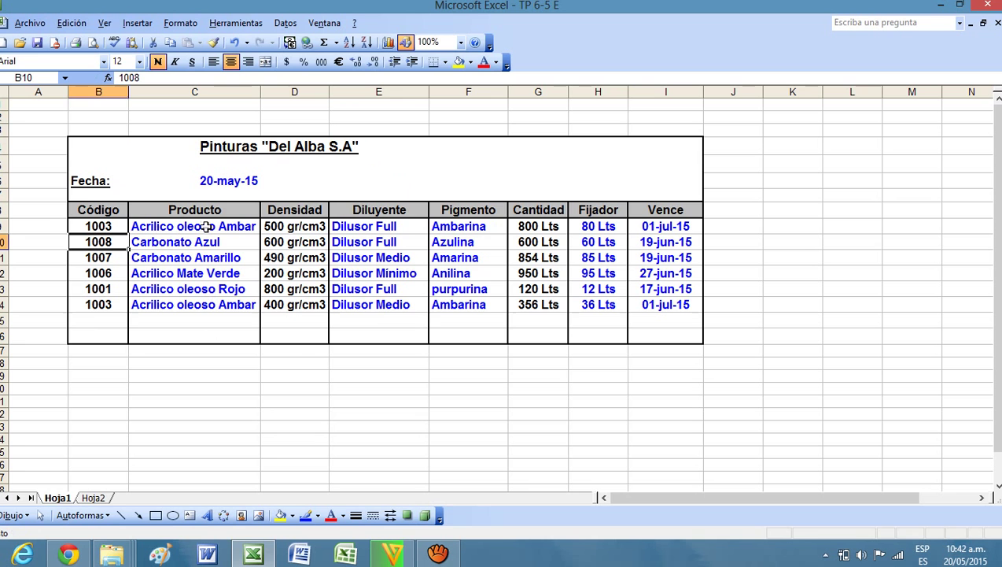
left_click(103, 225)
key("ctrl+z")
left_click(255, 406)
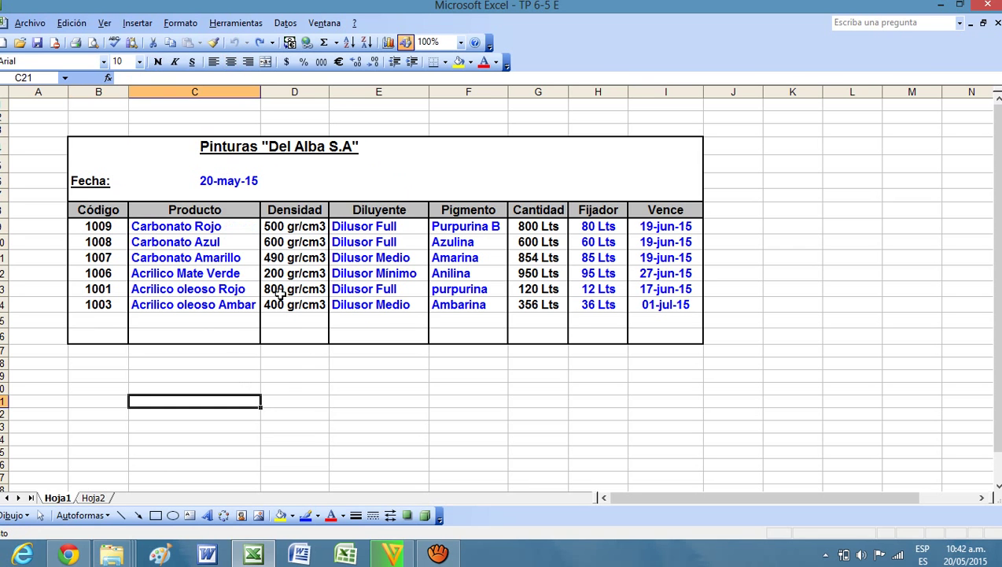
Examine the underlying values stored in the Densidad column cells of the Hoja1 table
left_click(242, 234)
left_click(281, 228)
left_click(283, 243)
left_click(285, 258)
left_click(289, 273)
left_click(288, 288)
left_click(287, 318)
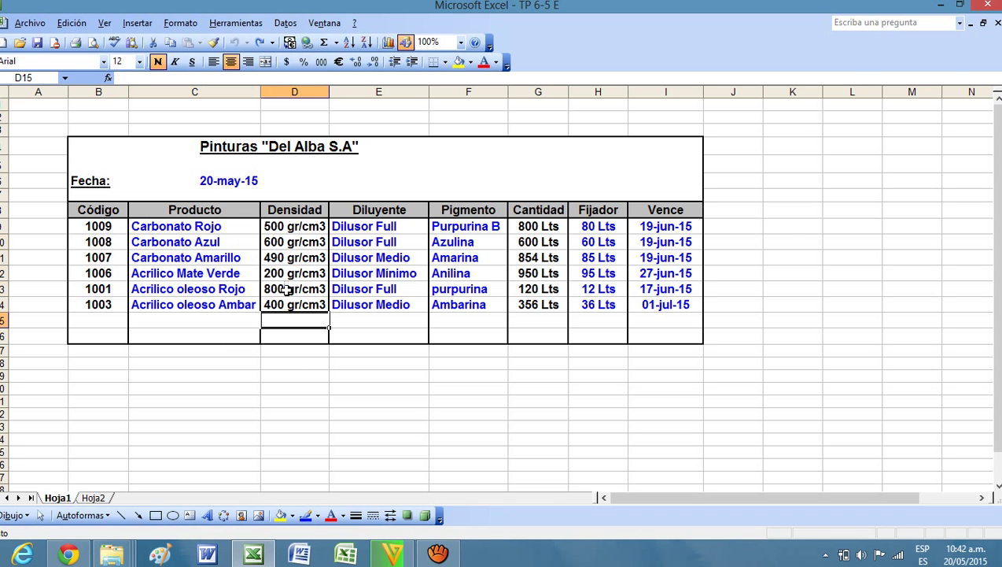
left_click(289, 228)
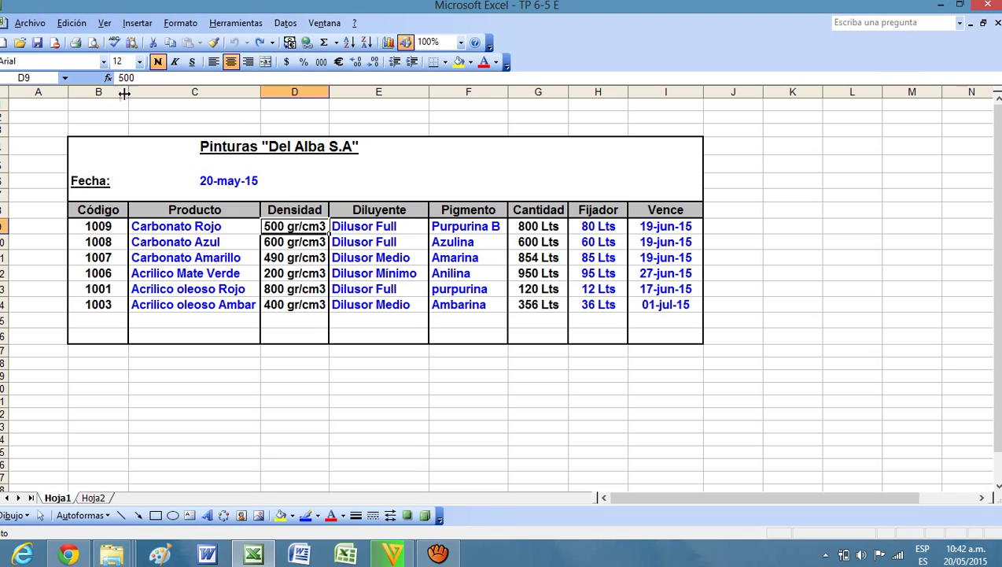
left_click(280, 258)
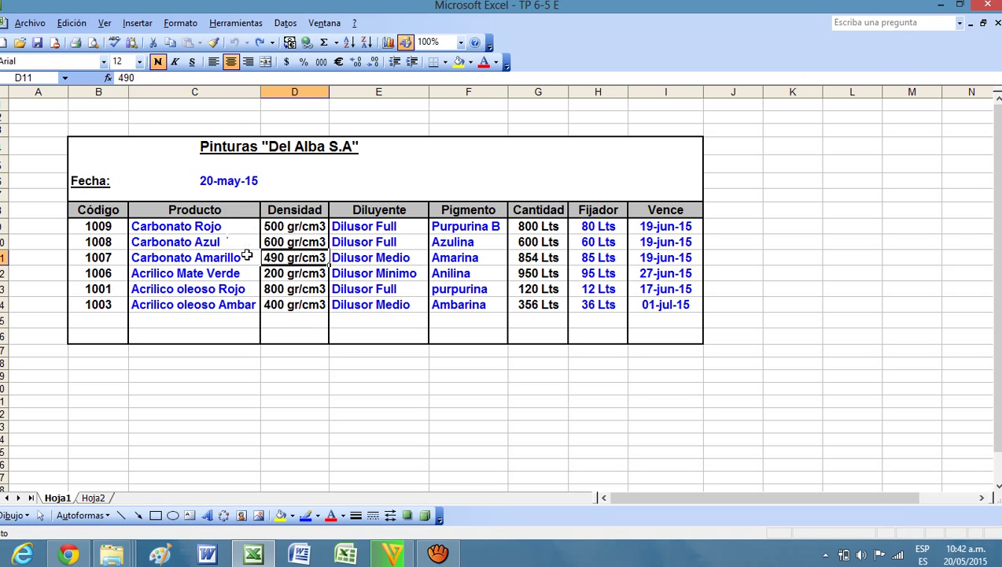
left_click(289, 289)
left_click(291, 304)
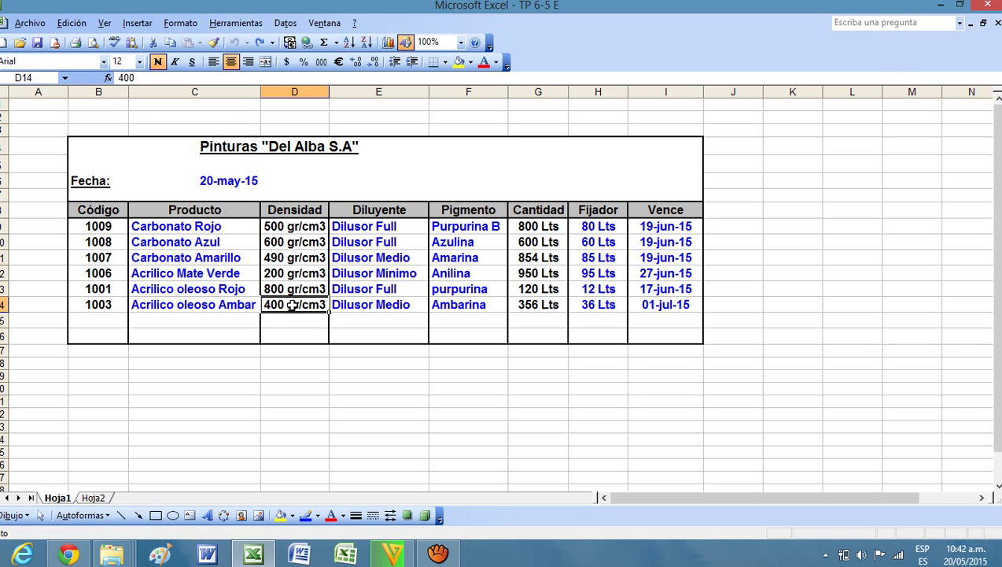
left_click(318, 228)
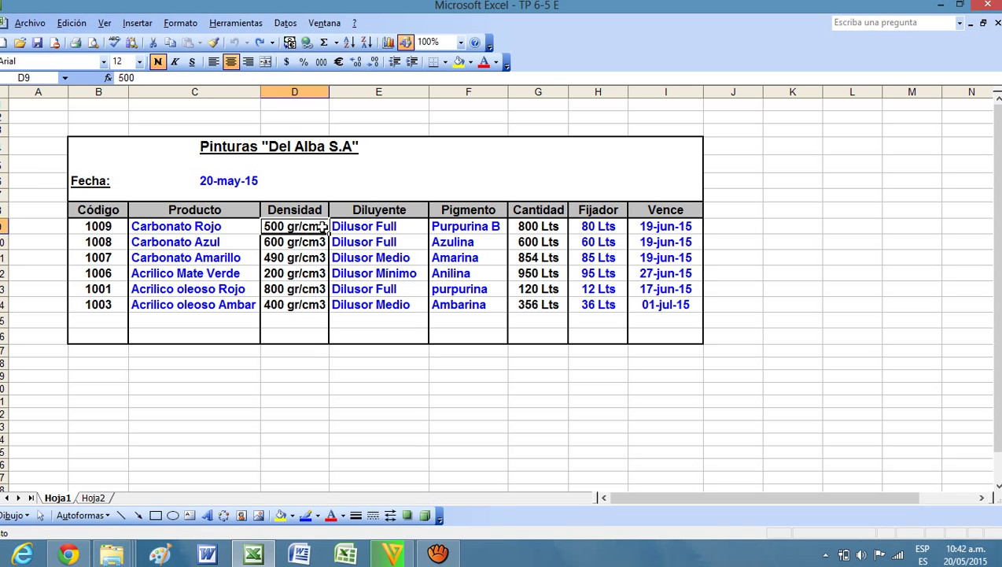
Examine the nested SI formula for Diluyente in E9 against the product rows, and the Pigmento lookup formula in F9
left_click(353, 226)
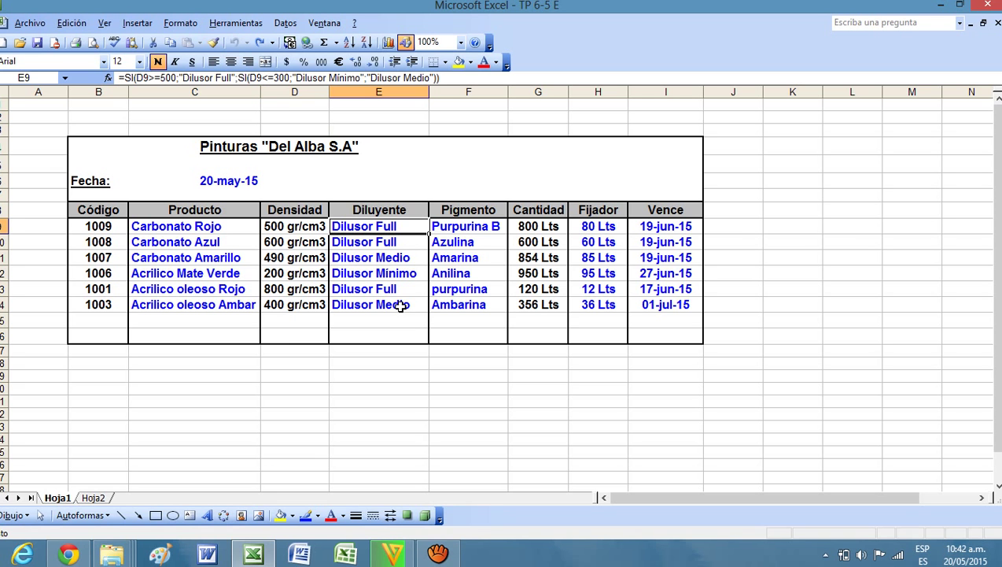
left_click(285, 232)
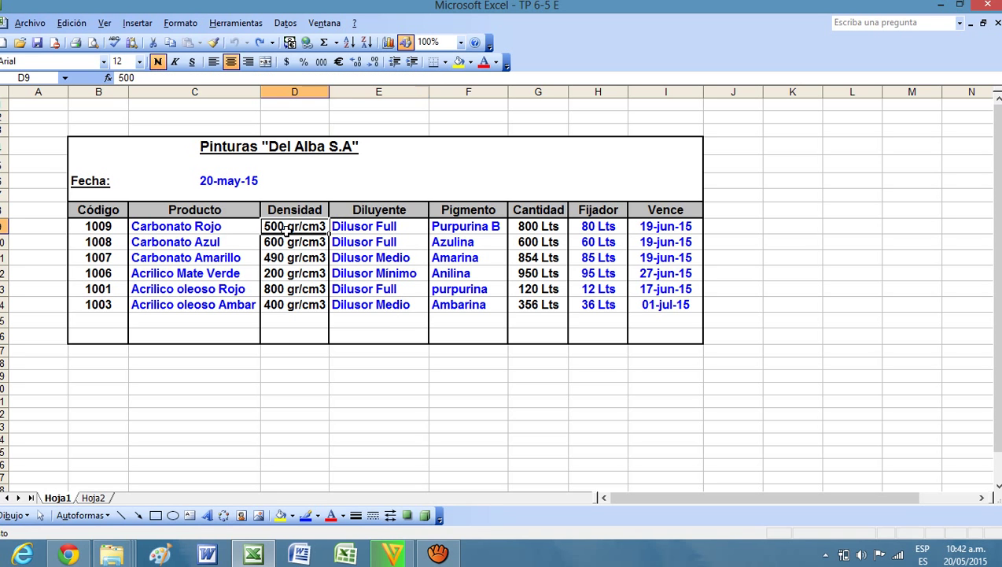
left_click(367, 227)
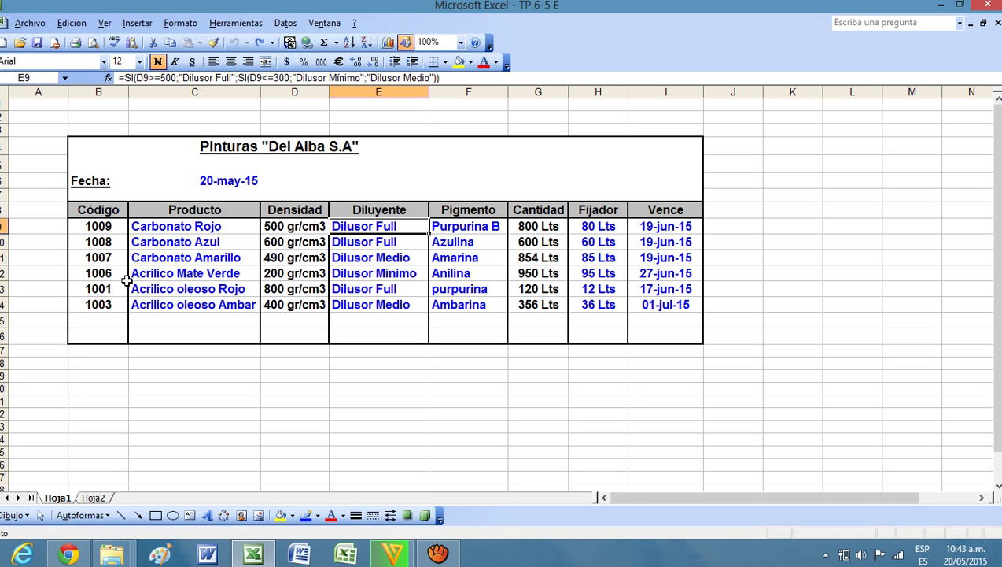
left_click_drag(119, 274, 394, 273)
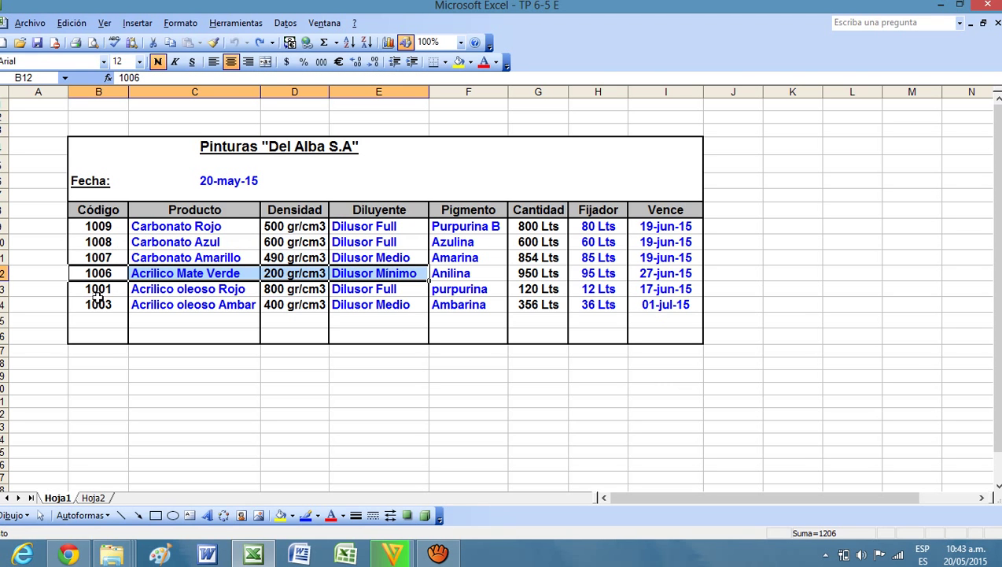
left_click_drag(98, 307, 393, 303)
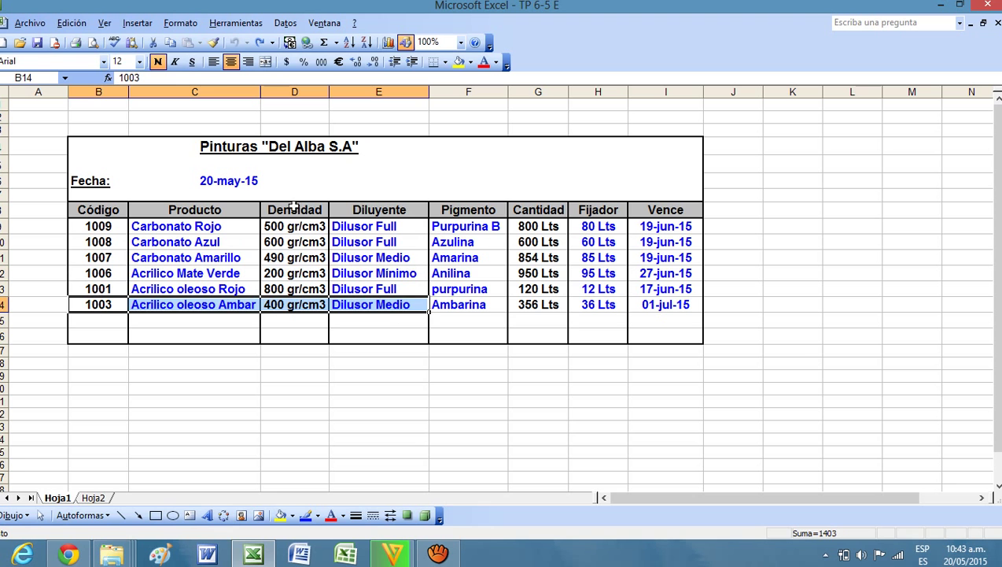
left_click(354, 229)
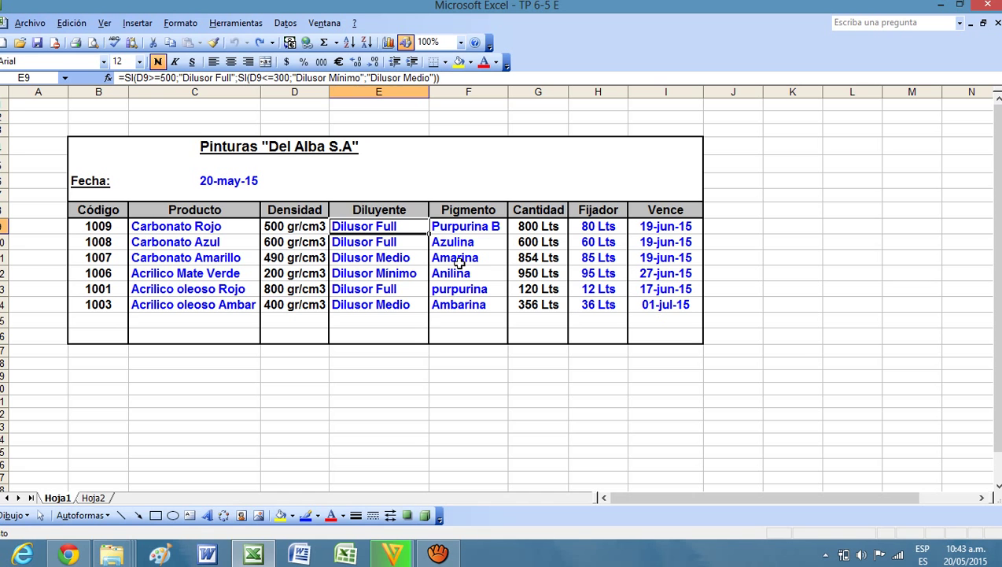
left_click(471, 227)
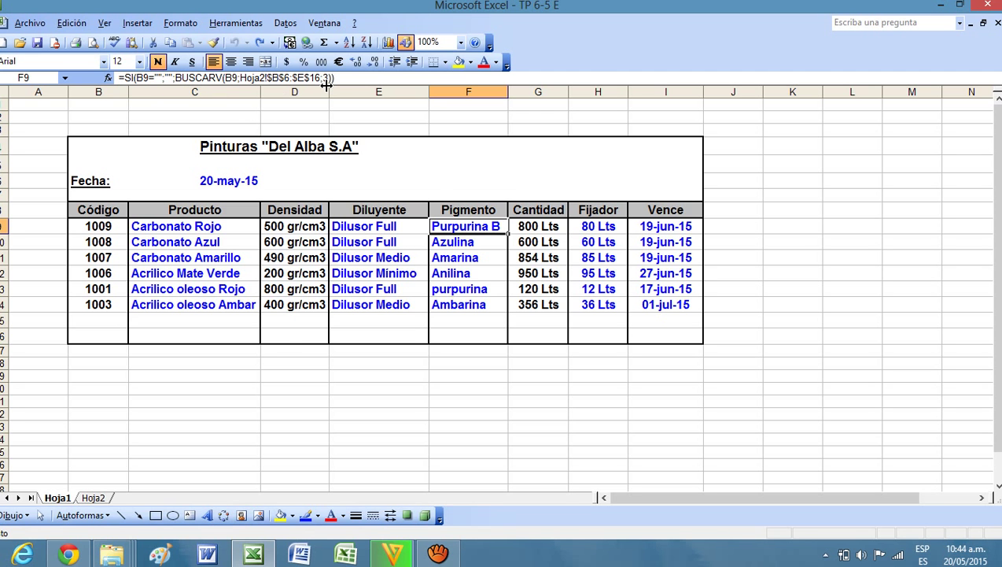
Compare the Pigmento lookup in F9 with the Pigmento column of the product database on Hoja2
left_click(92, 497)
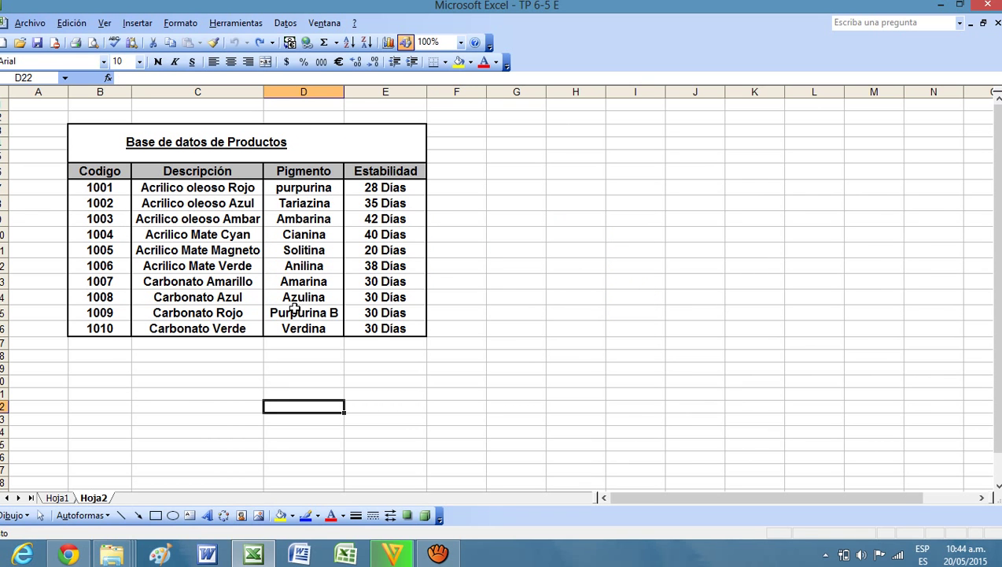
left_click(59, 498)
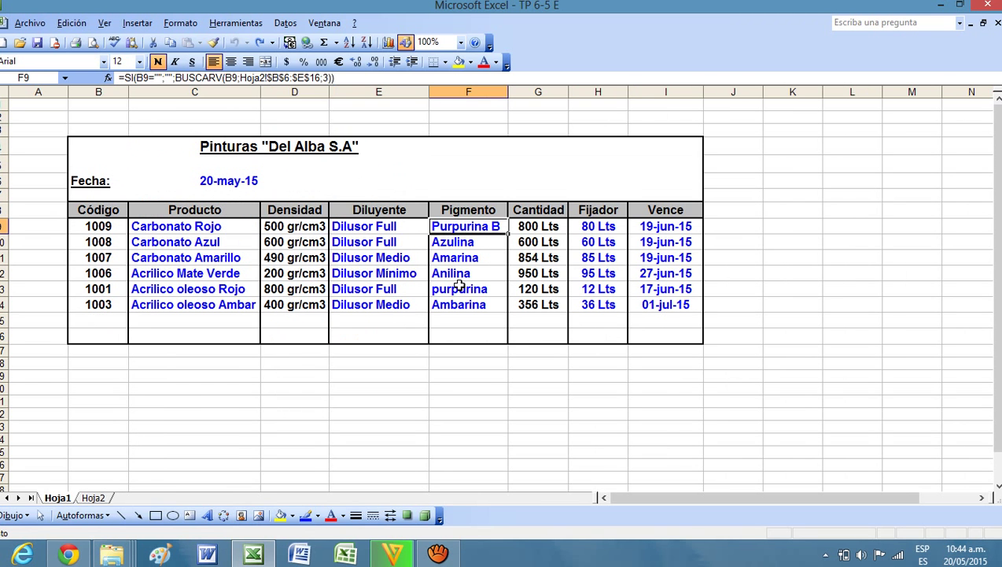
Examine the Fijador formula in H9 and the underlying values of the Cantidad cells it refers to
left_click(580, 229)
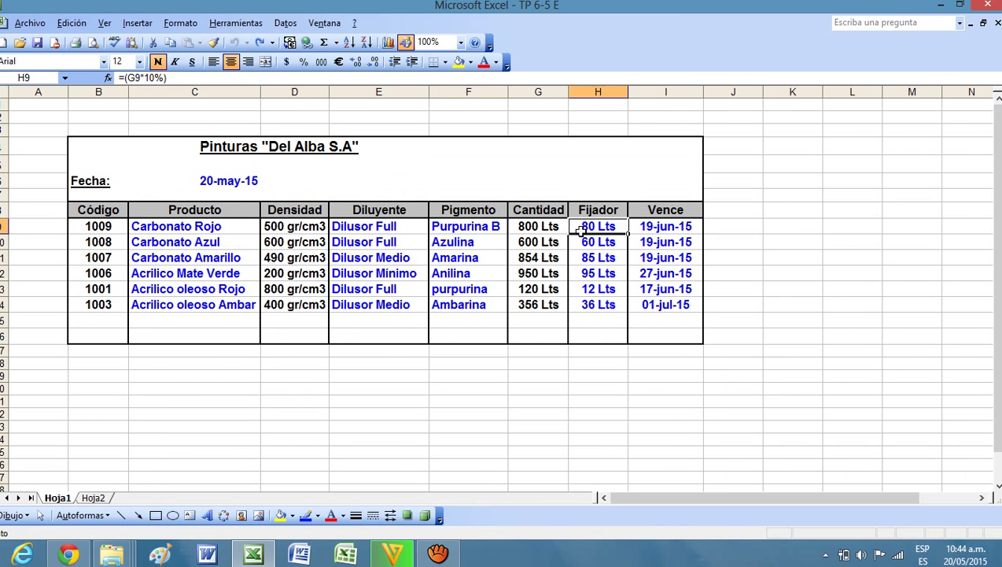
left_click(538, 236)
key("Down")
key("Down")
key("Down")
key("Down")
left_click(543, 249)
left_click(602, 226)
Examine the Vence formula in I9 of Hoja1
left_click(663, 224)
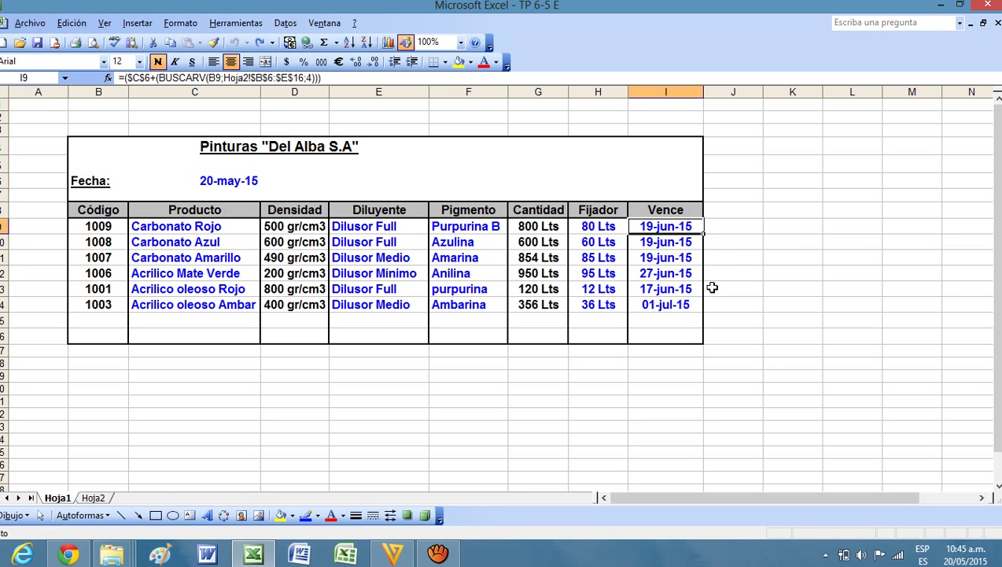
left_click(743, 307)
left_click(682, 226)
left_click(921, 148)
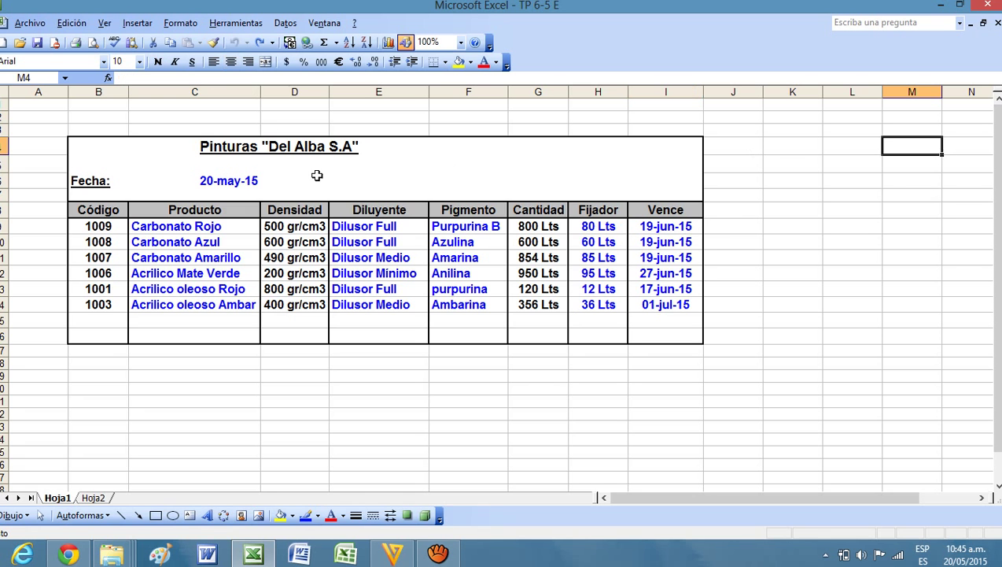
left_click(264, 118)
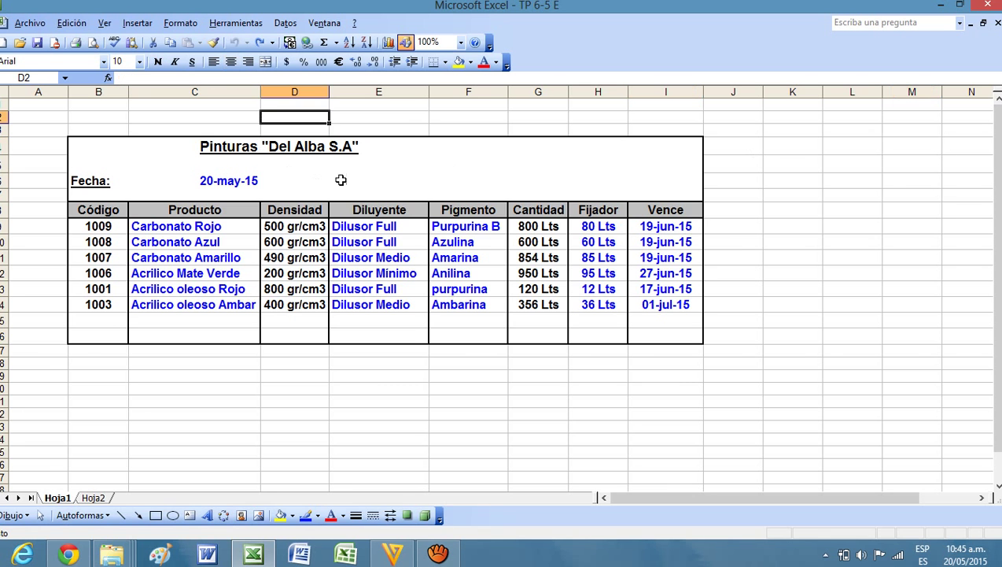
Examine the formula behind the Fecha value in C6
left_click(243, 183)
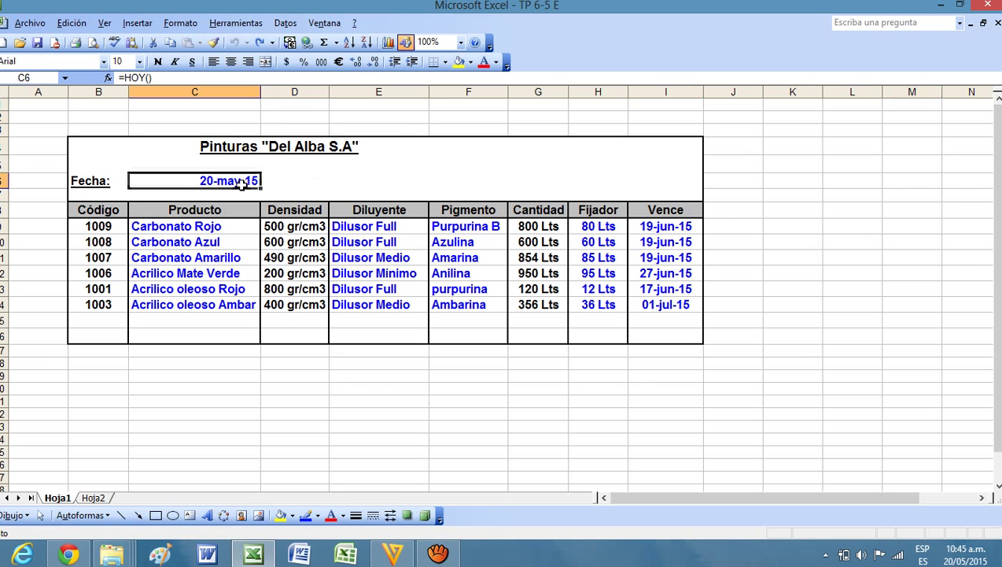
left_click(795, 229)
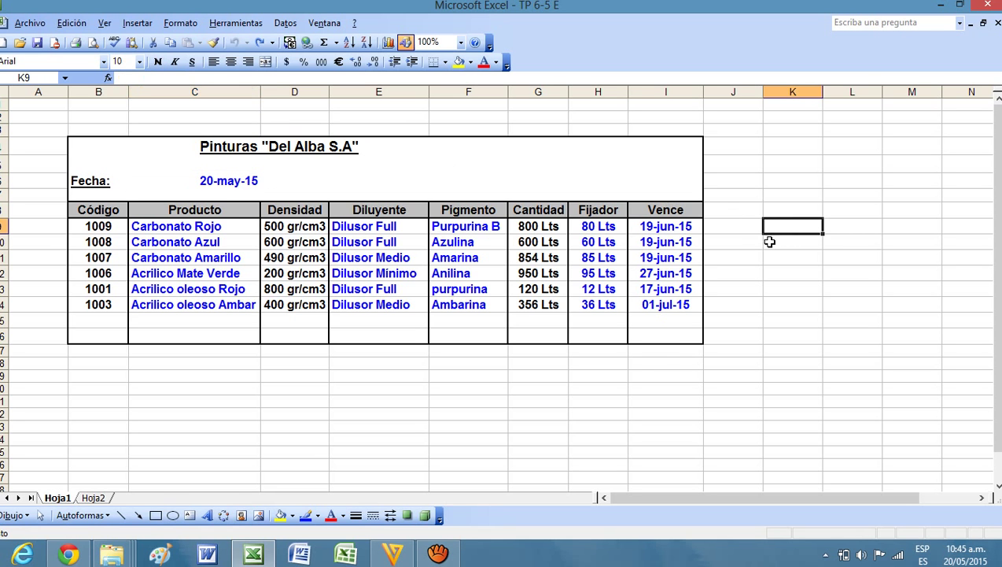
left_click(564, 424)
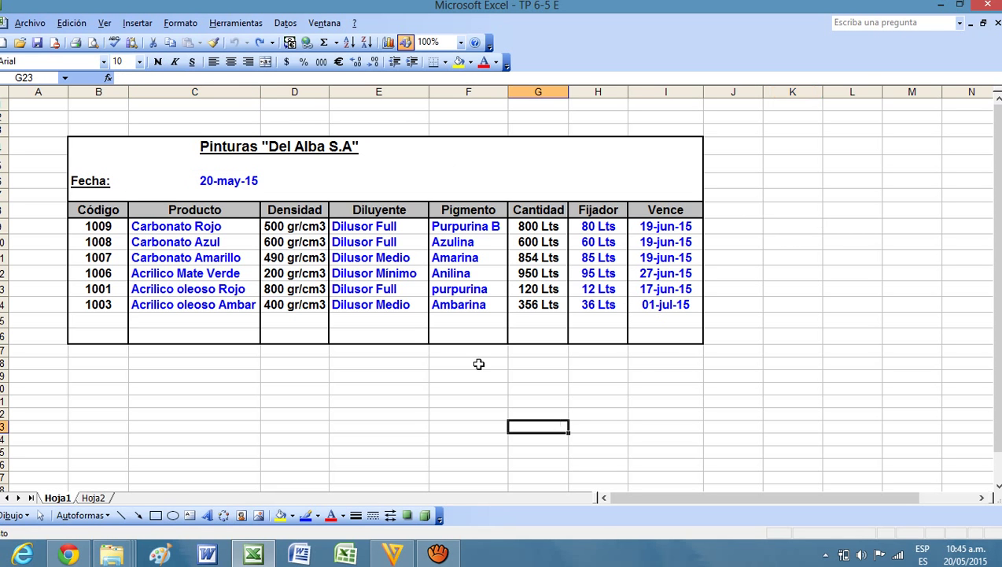
left_click(253, 181)
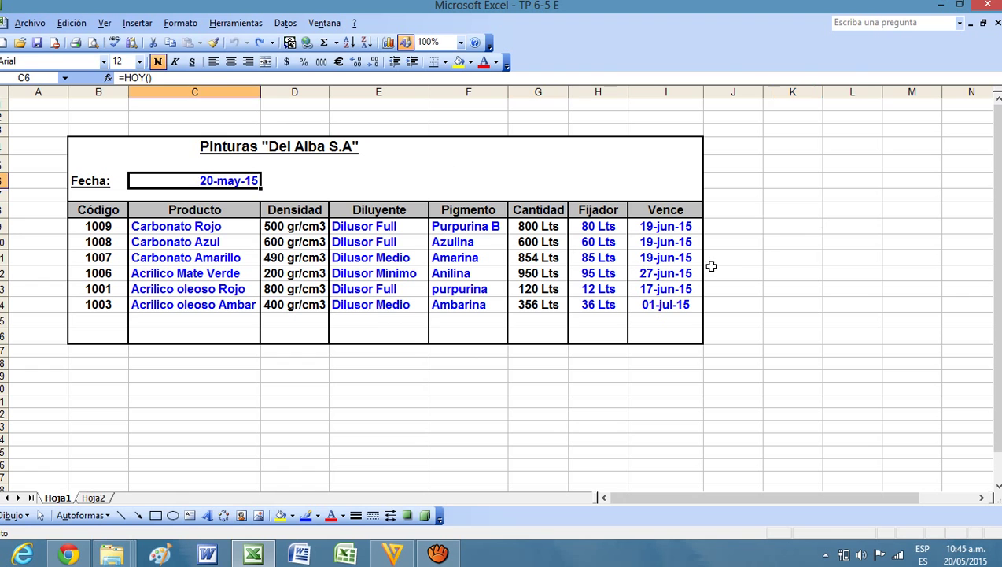
left_click(740, 262)
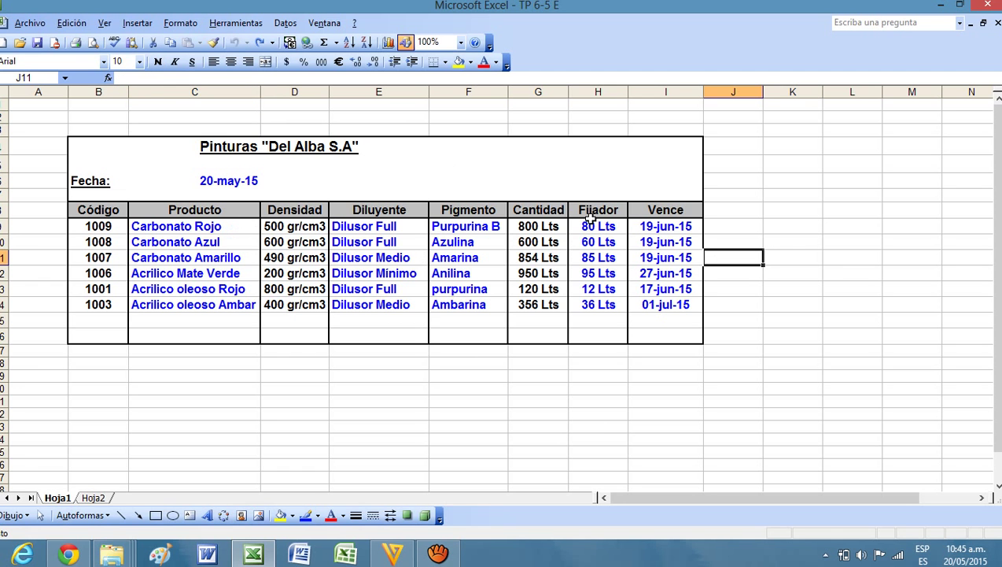
left_click(847, 224)
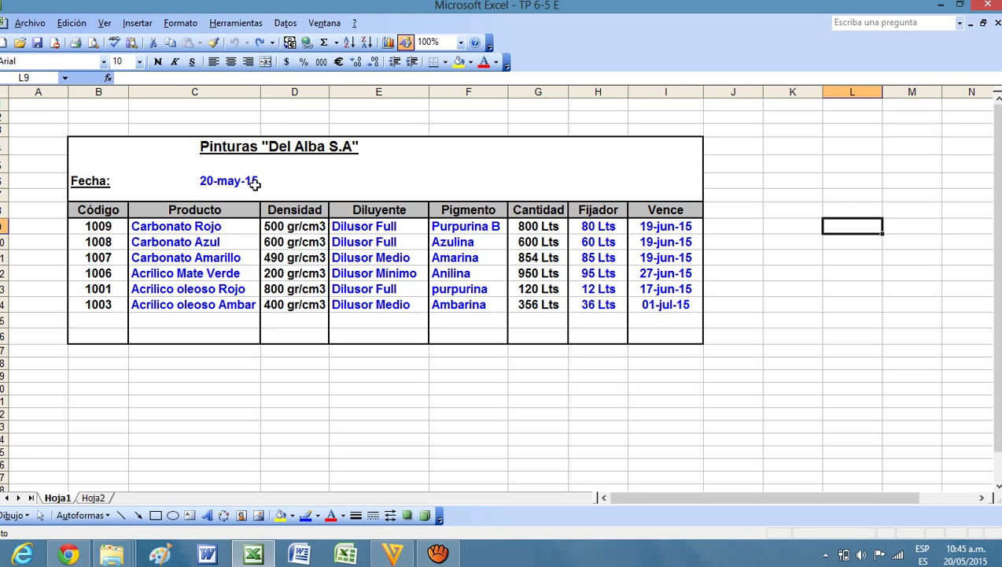
Compare the Vence formula in I9 with the Fecha cell C6 and the Estabilidad column of the database on Hoja2
left_click(673, 229)
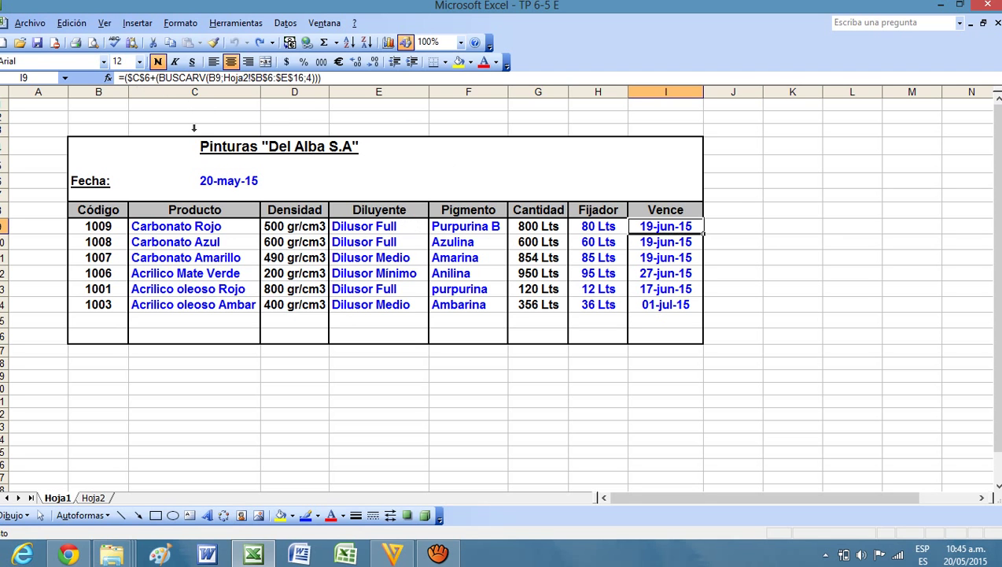
left_click(224, 182)
left_click(669, 227)
left_click(93, 497)
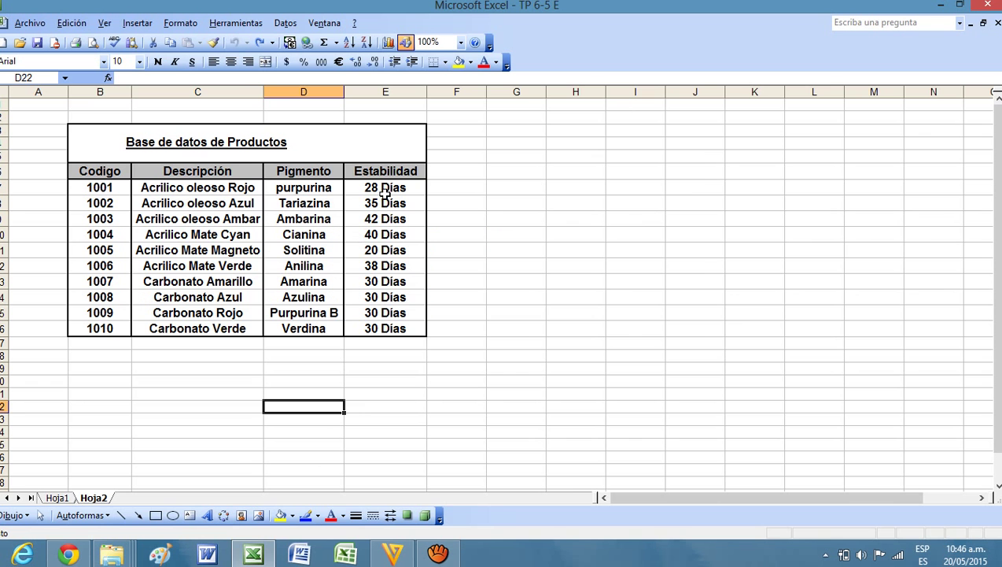
left_click(57, 498)
left_click(650, 229)
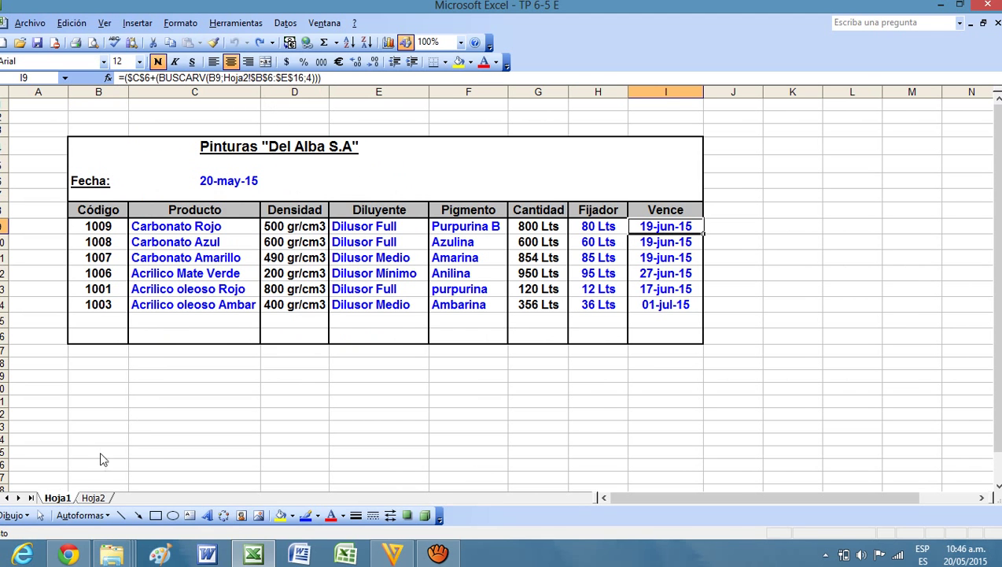
left_click(94, 498)
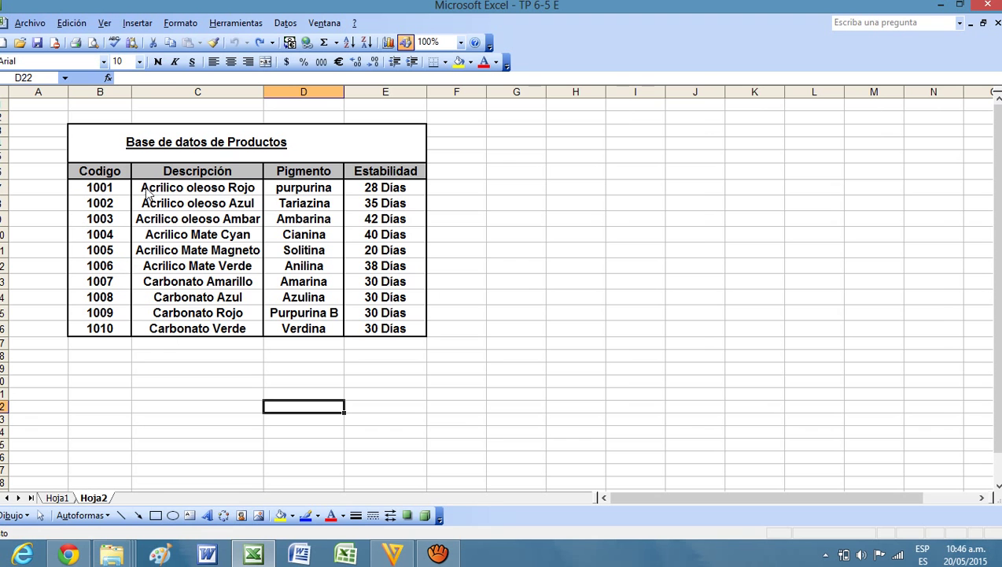
left_click(61, 497)
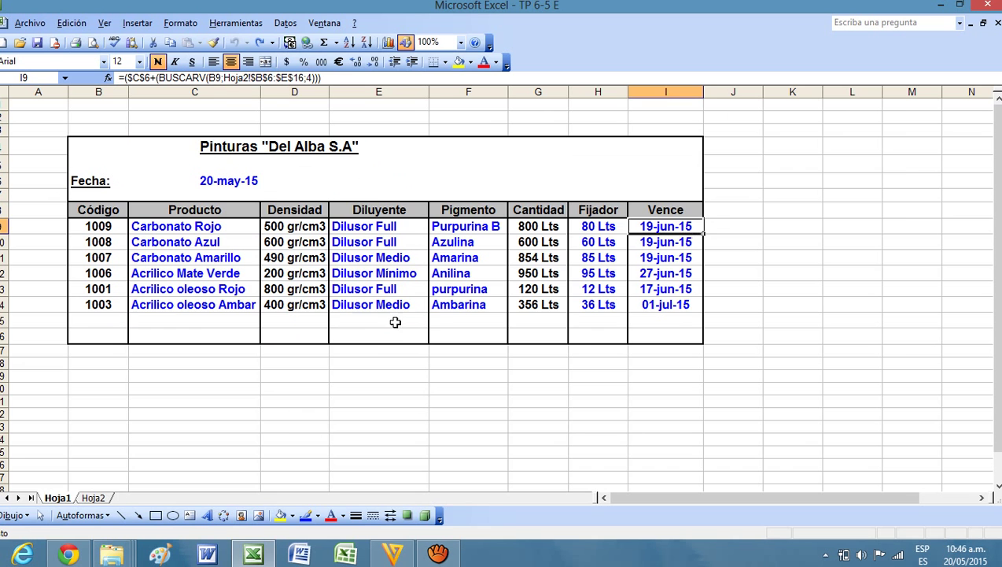
left_click(93, 497)
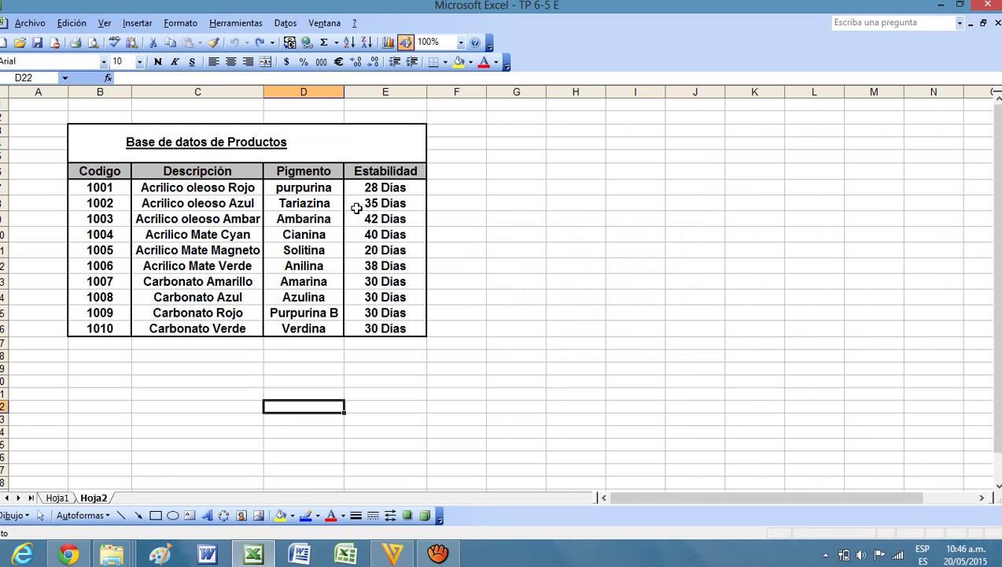
left_click(65, 498)
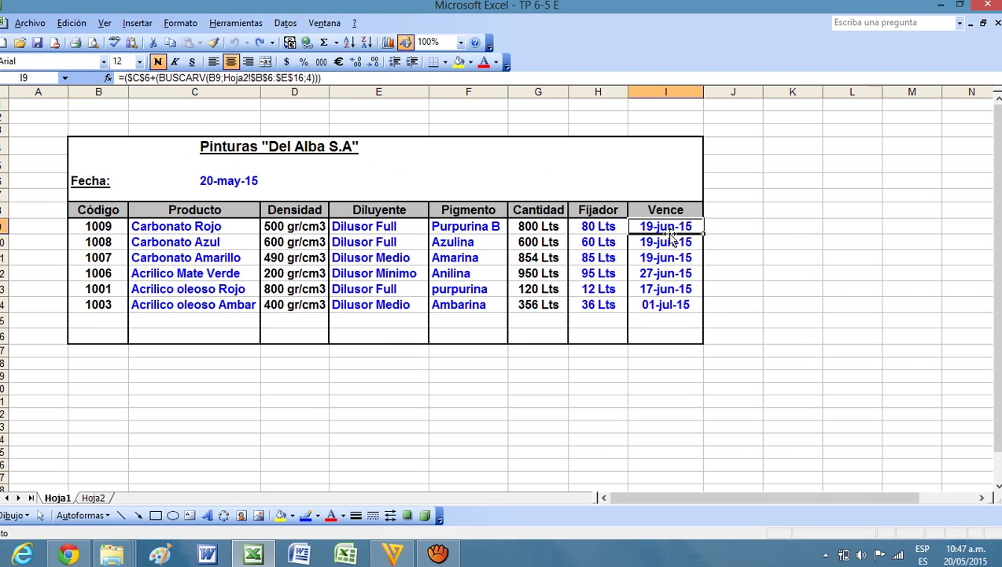
Examine the Fecha cell C6 again together with the Vence formulas in I9, I10, I11 and I13
left_click(231, 183)
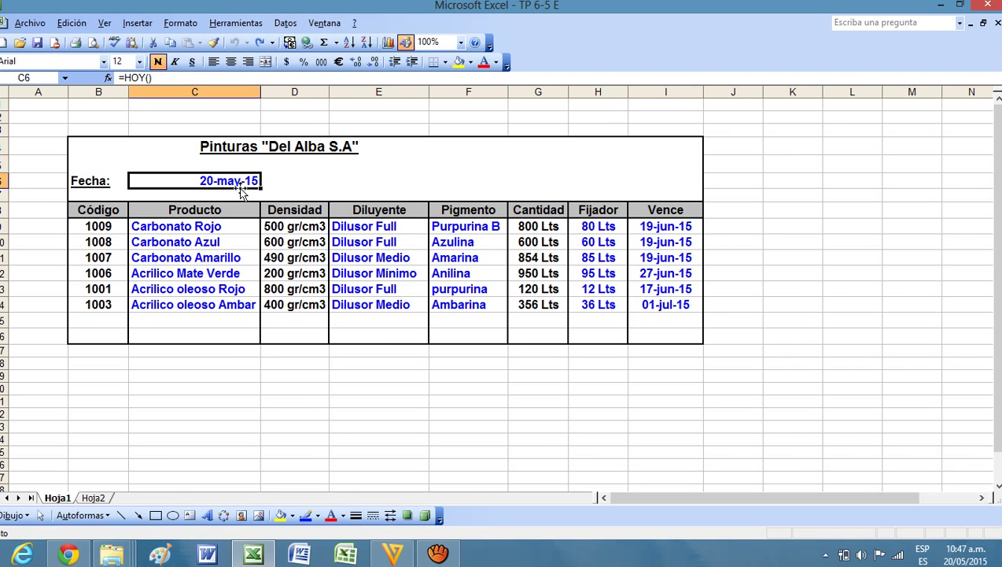
left_click(669, 227)
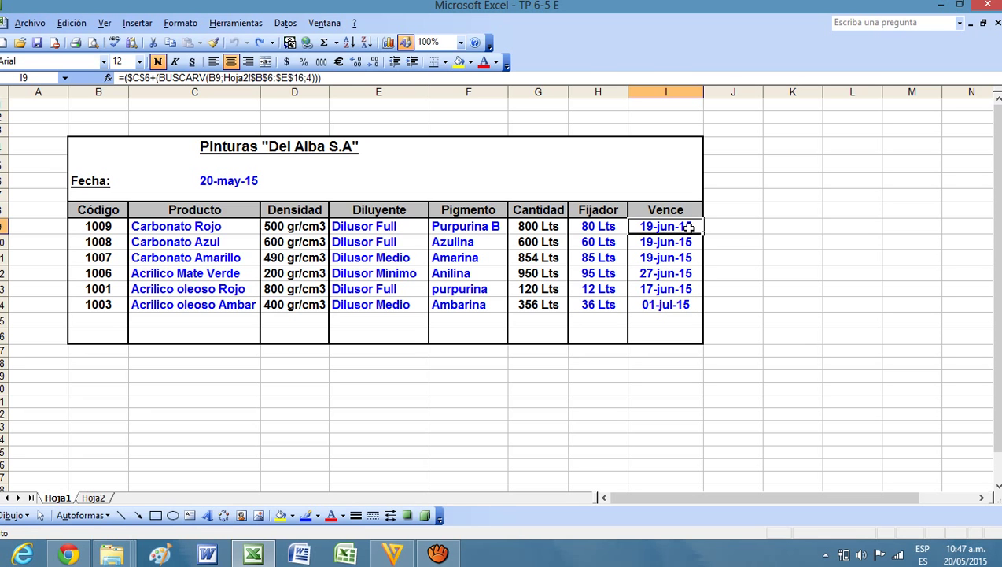
left_click(671, 242)
left_click(671, 258)
left_click(668, 288)
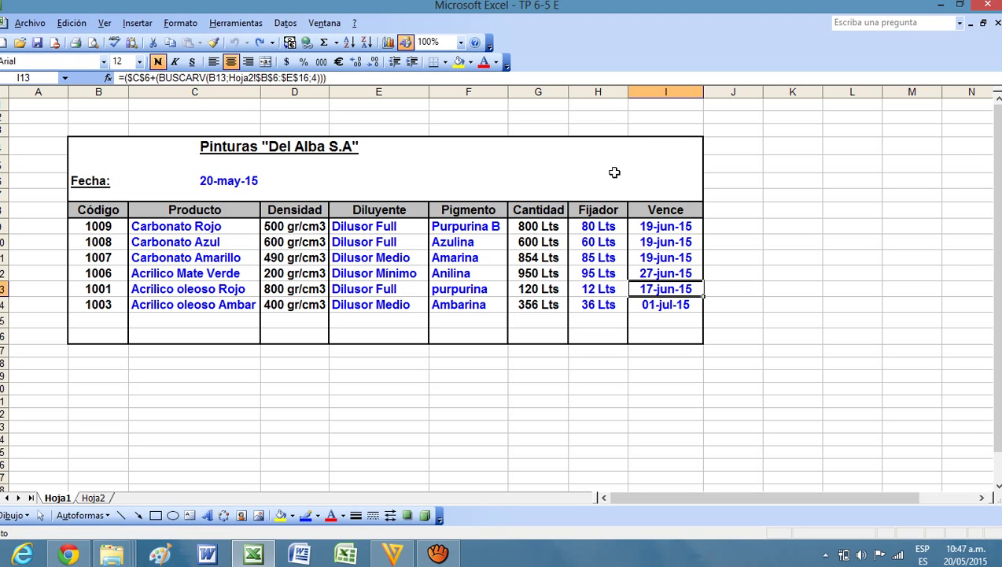
Try the Fecha number format "*Miércoles, 14 de Marzo de 2001" on the date in C6
right_click(238, 184)
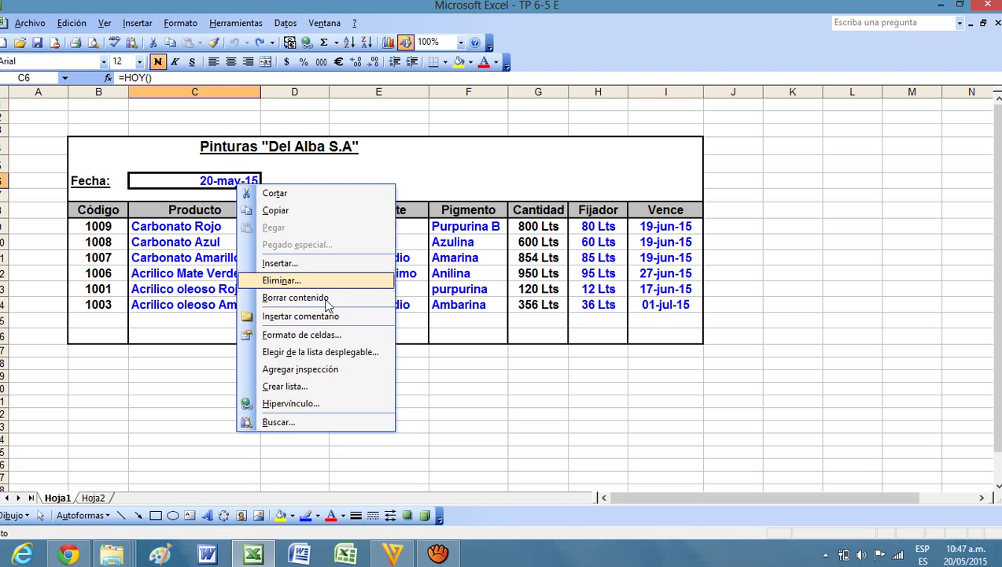
left_click(329, 335)
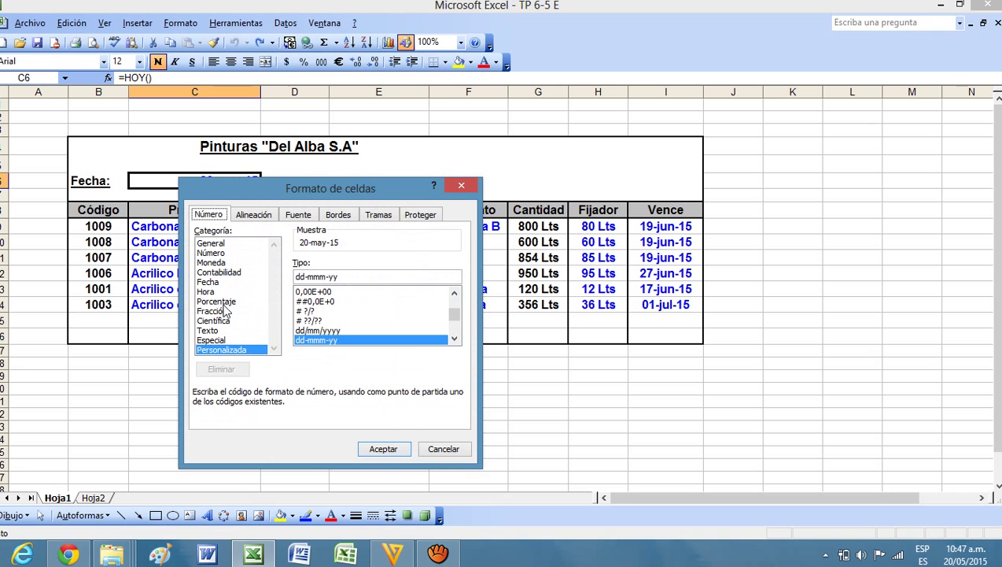
left_click(216, 281)
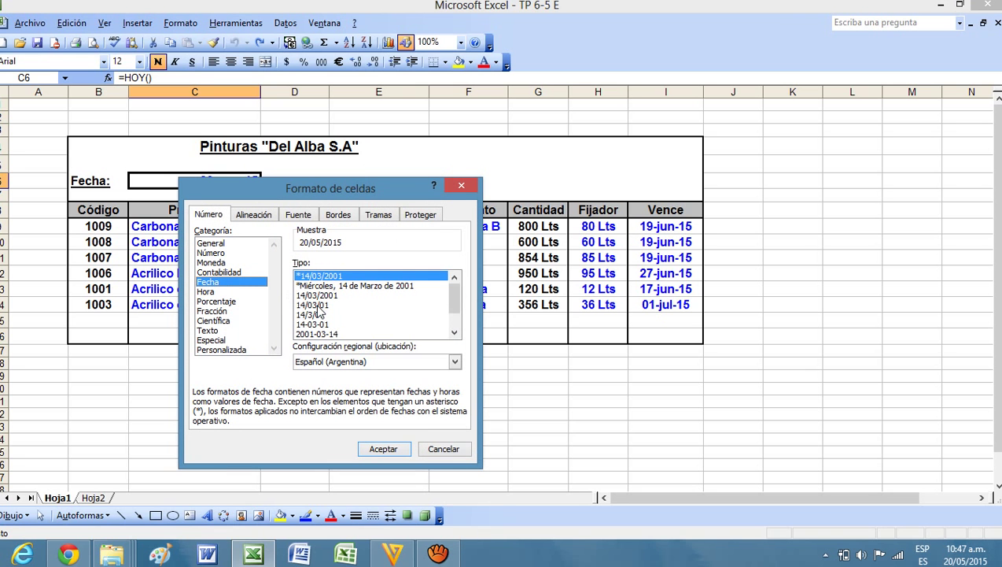
left_click(454, 332)
left_click(455, 332)
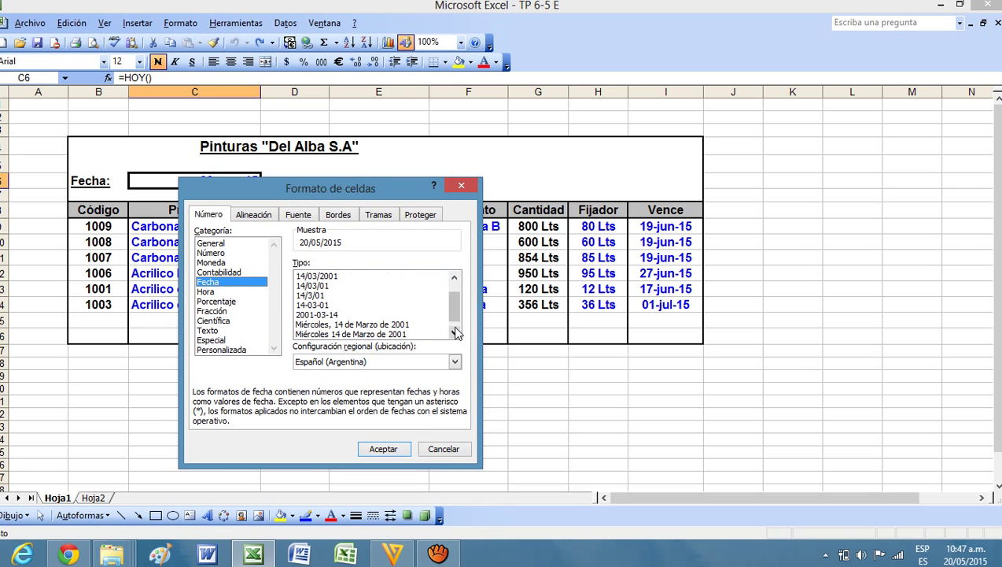
left_click(455, 332)
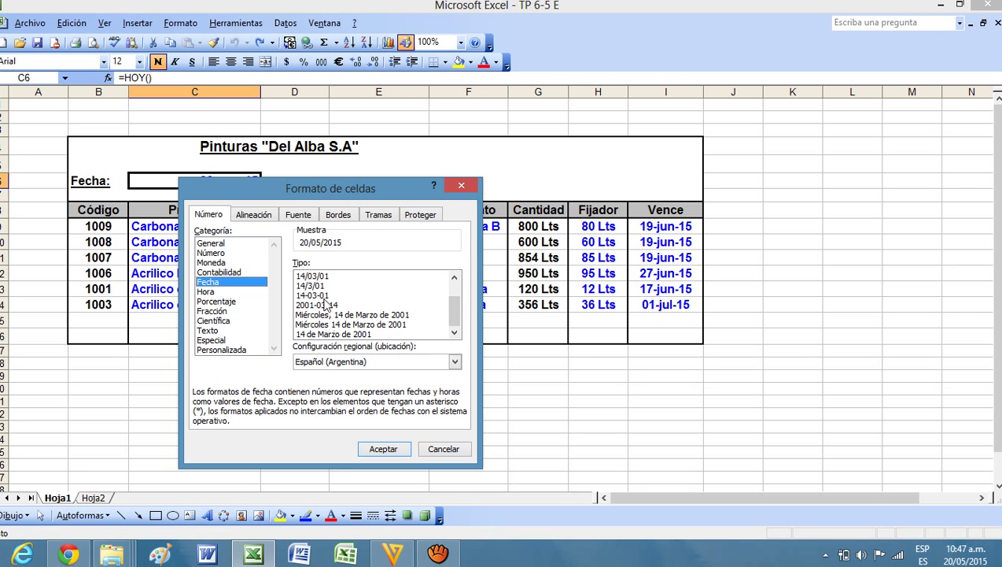
left_click(455, 278)
left_click(455, 277)
left_click(454, 278)
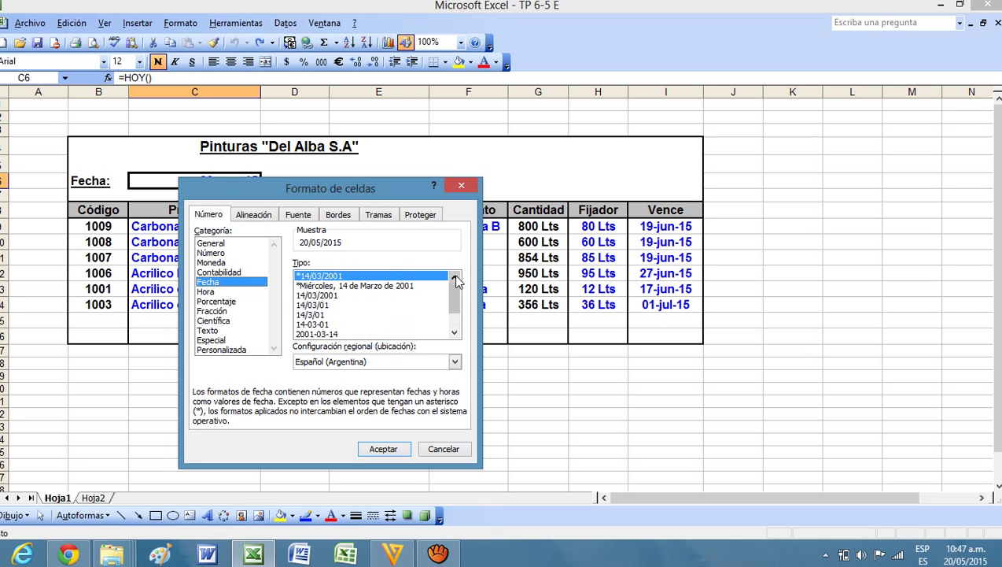
left_click(376, 286)
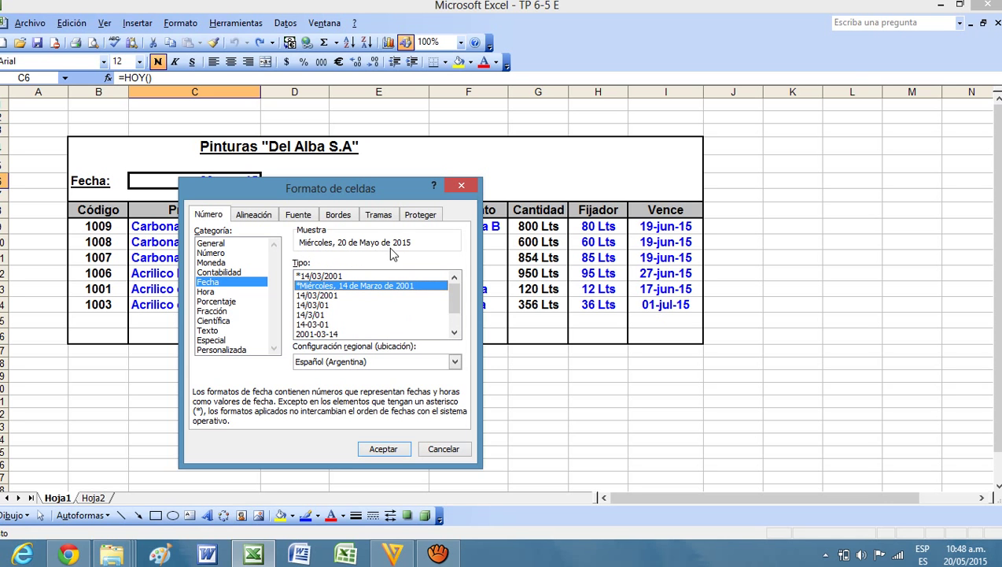
left_click(381, 448)
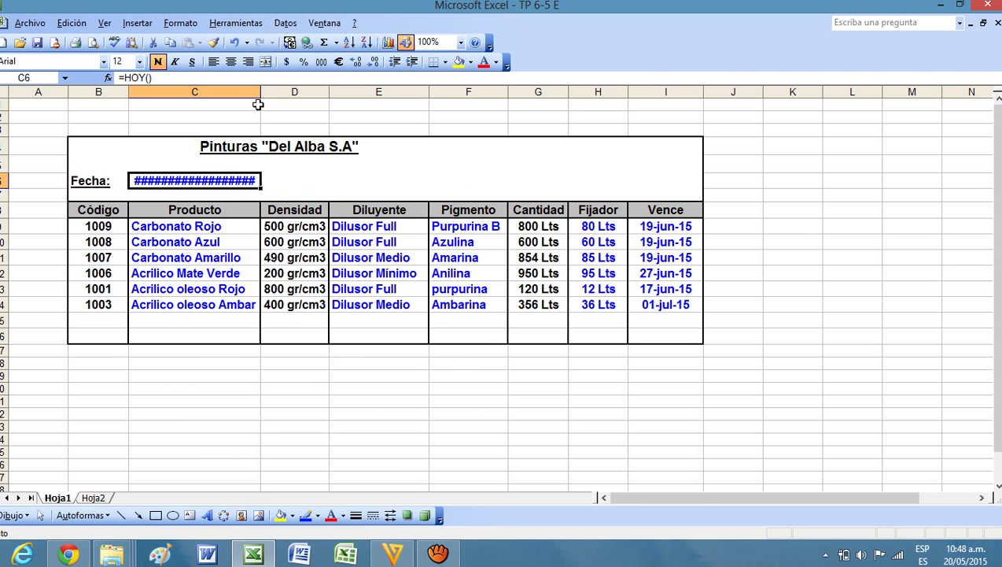
Widen column C to fit the long date, and undo both the widening and the date format change
left_click_drag(260, 92, 348, 92)
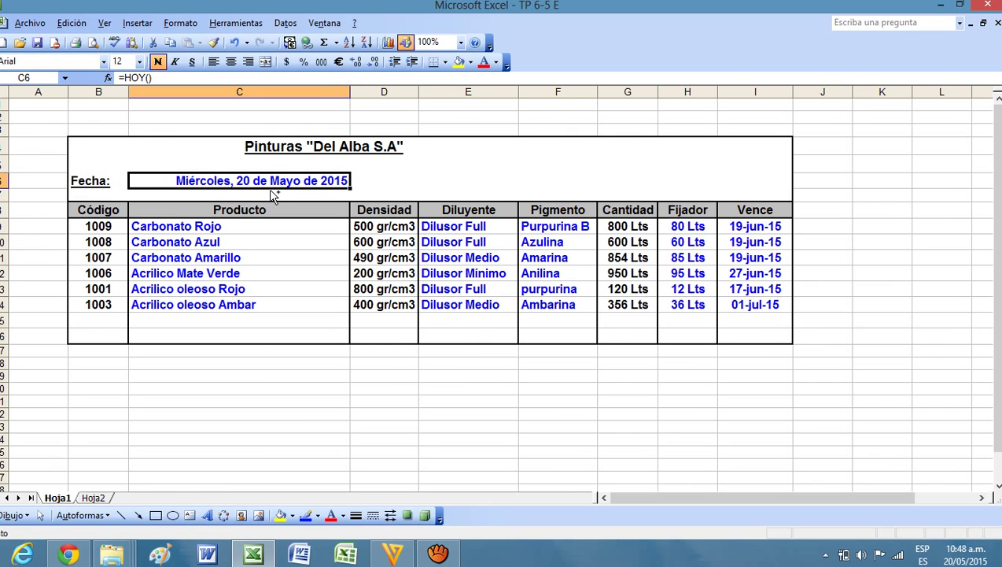
key("ctrl+z")
key("ctrl+z")
left_click(379, 387)
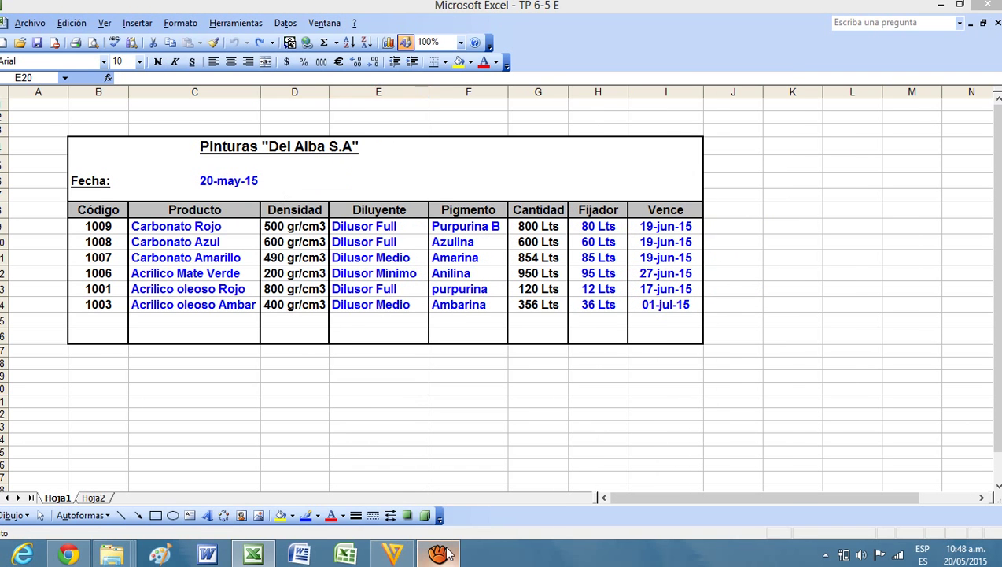
mouse_move(439, 553)
left_click(543, 425)
left_click(650, 366)
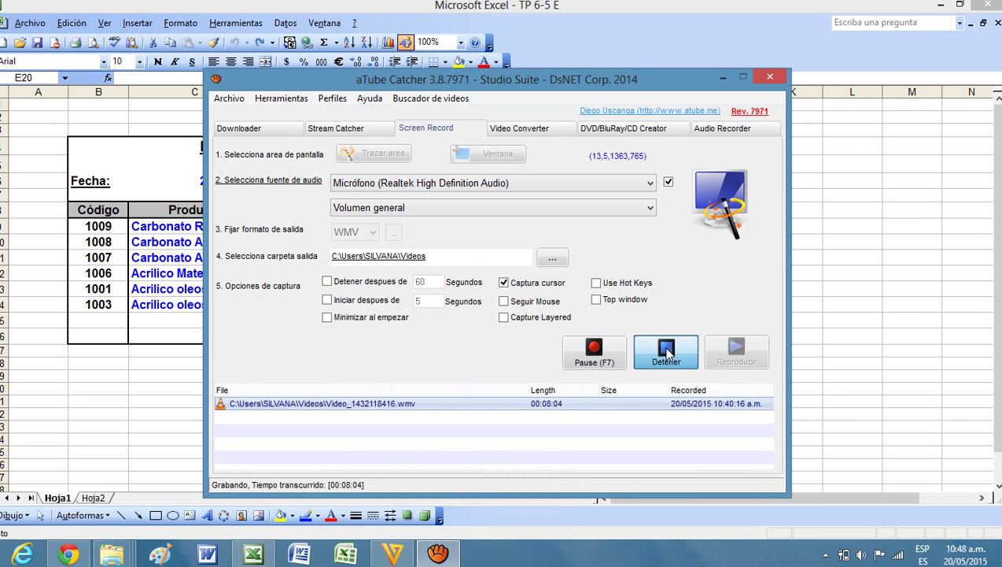